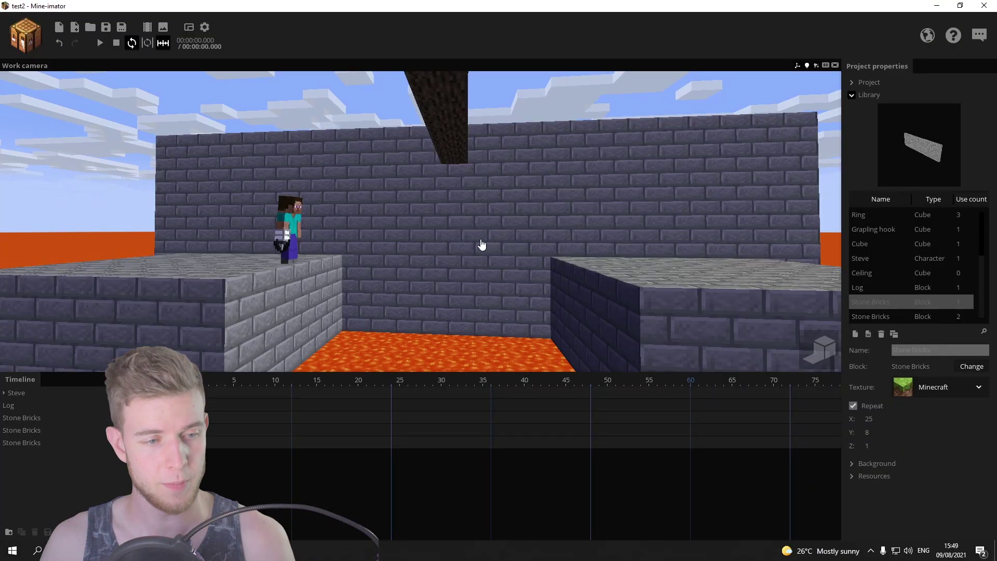
# Step: Switch to the web browser and look over the Grappling hook rig topic on the Mine-imator Forums
pyautogui.press('w')
pyautogui.moveTo(482, 245); pyautogui.dragTo(472, 245, button='right')
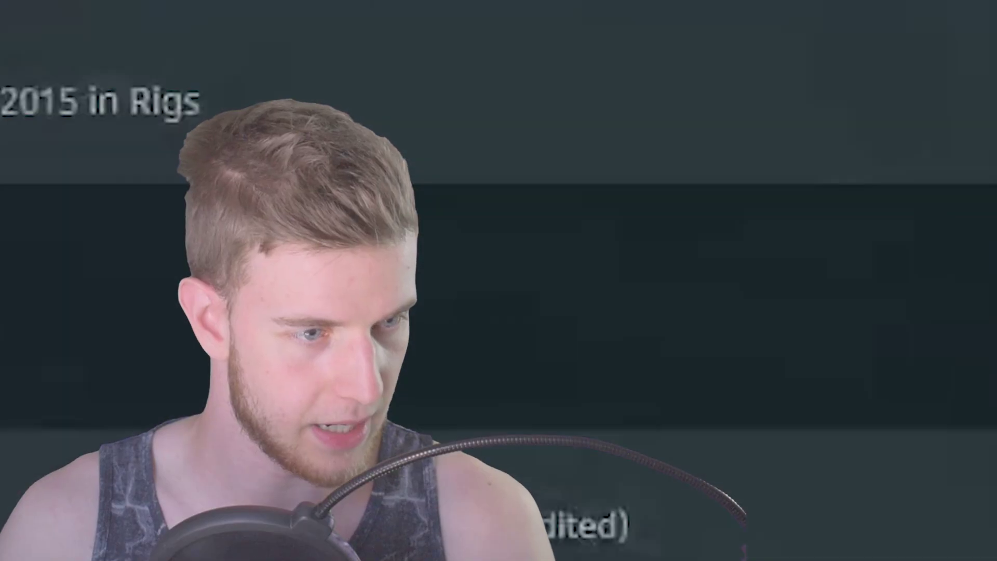
pyautogui.moveTo(783, 224); pyautogui.dragTo(588, 223)
pyautogui.click(774, 118)
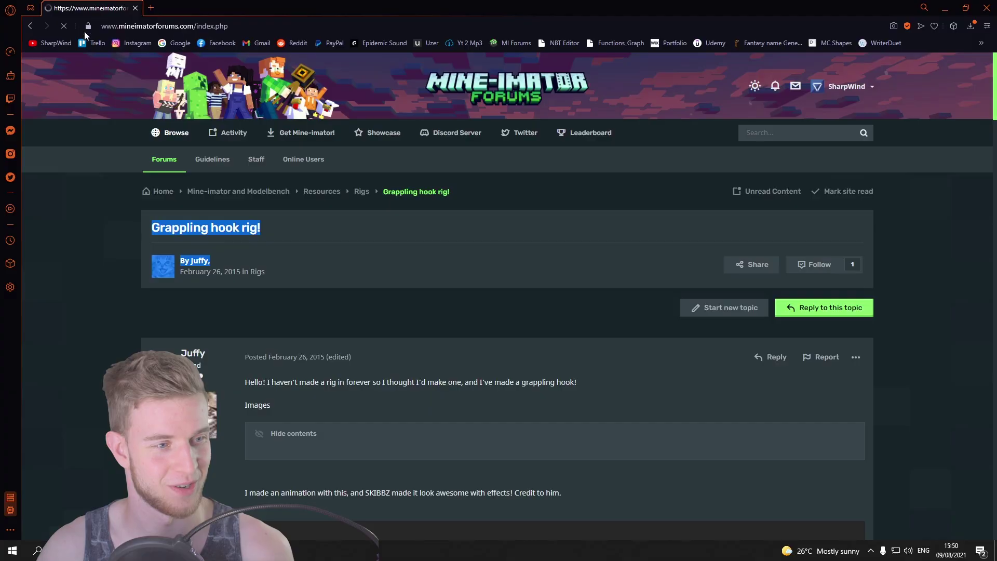
pyautogui.hotkey('alt', 'Left')
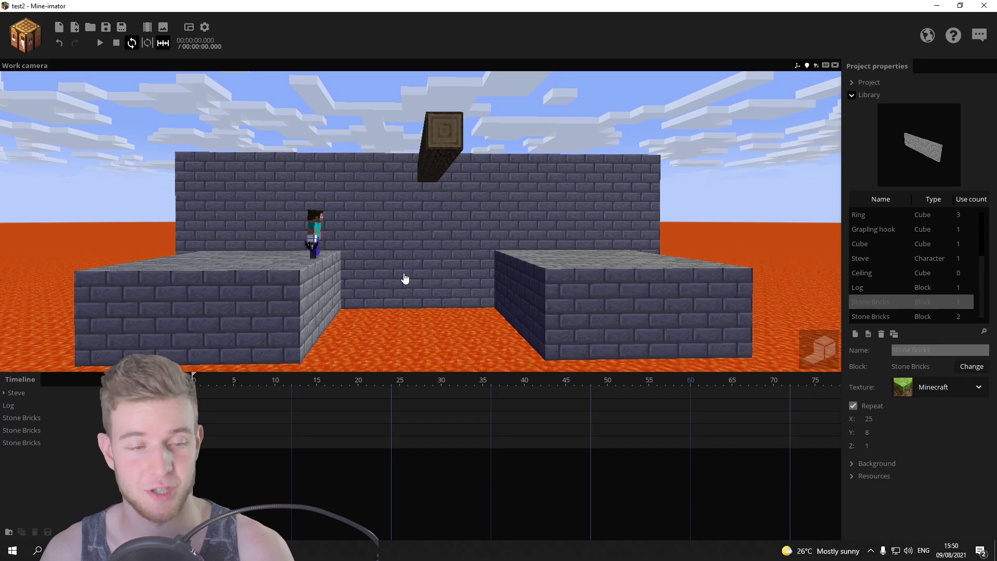
# Step: Animate Steve stepping toward the ledge by keyframing the Steve folder and both legs at frames 2 and 4
pyautogui.moveTo(405, 279); pyautogui.dragTo(466, 150, button='right')
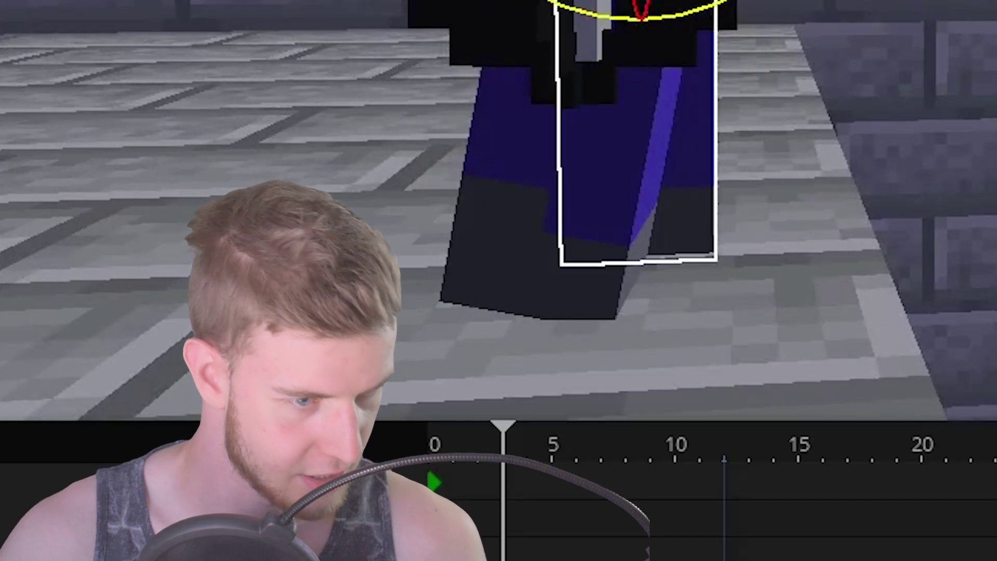
pyautogui.moveTo(724, 18); pyautogui.dragTo(759, 6)
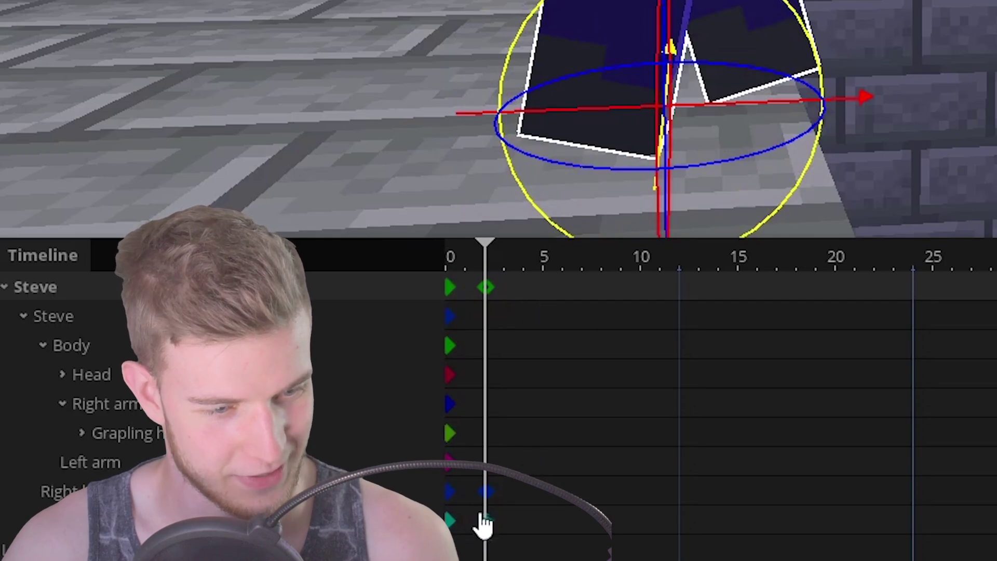
pyautogui.click(485, 518)
pyautogui.moveTo(525, 221); pyautogui.dragTo(519, 217)
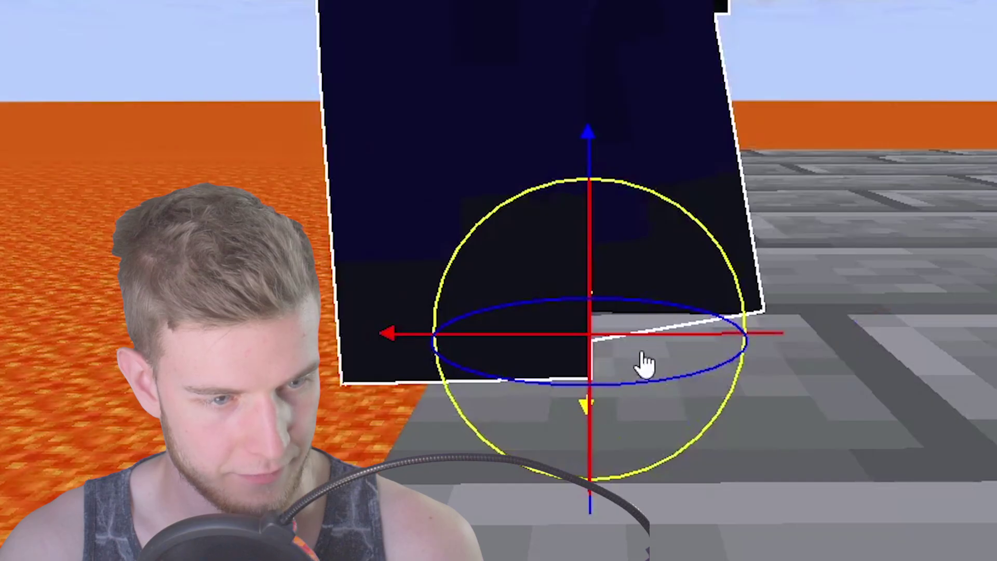
pyautogui.moveTo(403, 256); pyautogui.dragTo(429, 247)
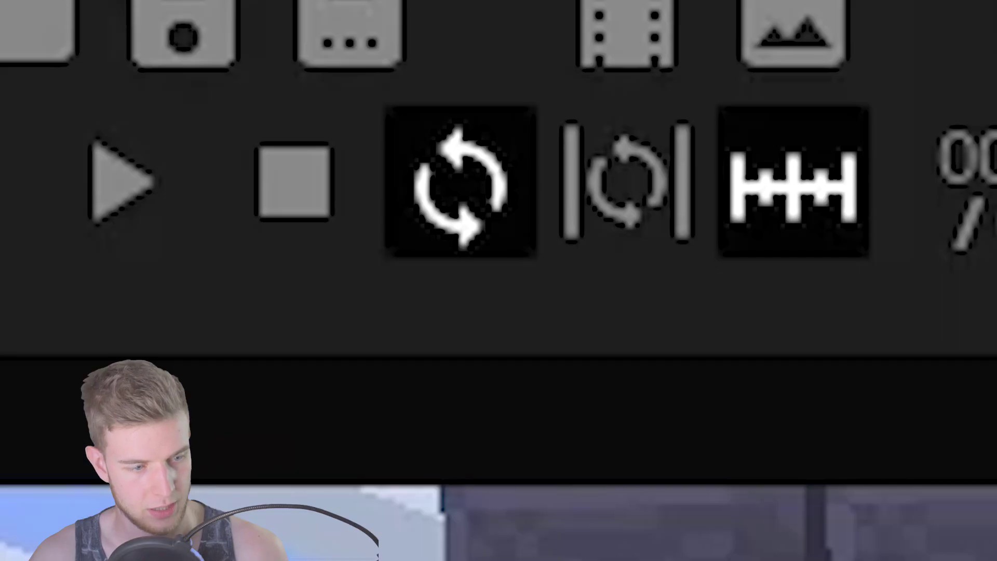
# Step: Turn off playback looping and keyframe the Steve folder and both legs at frame 8 for the last stride
pyautogui.click(460, 182)
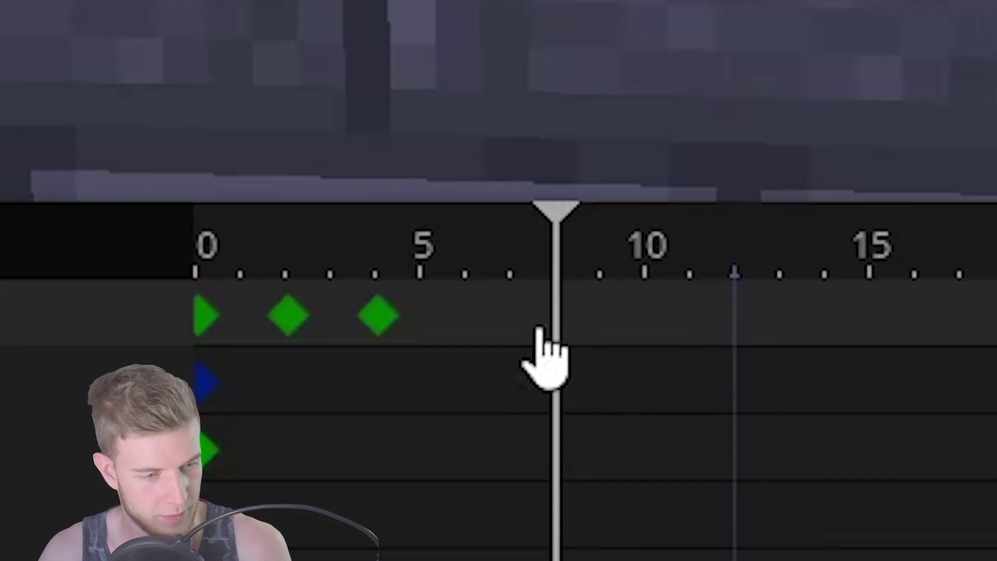
pyautogui.click(540, 336)
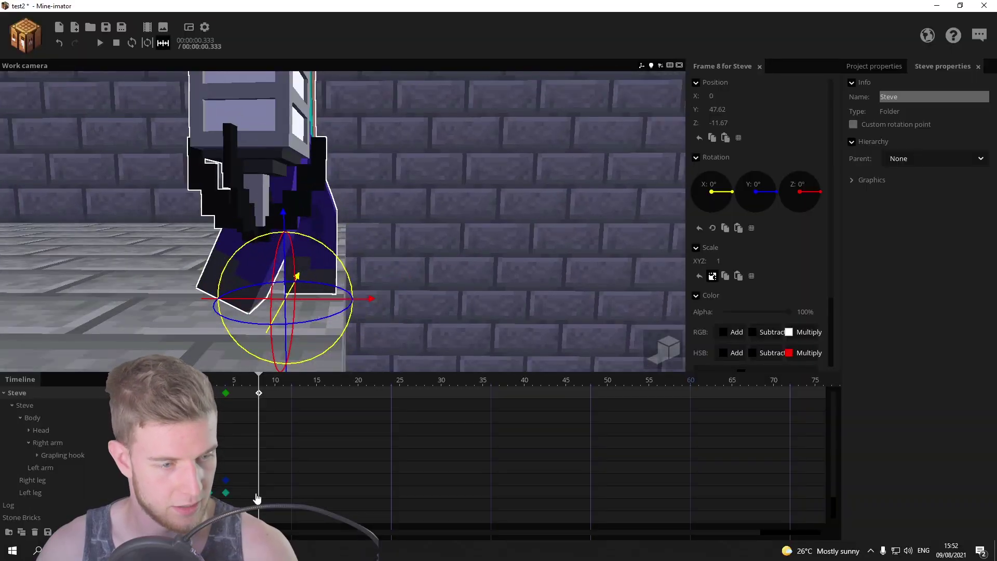
pyautogui.click(257, 494)
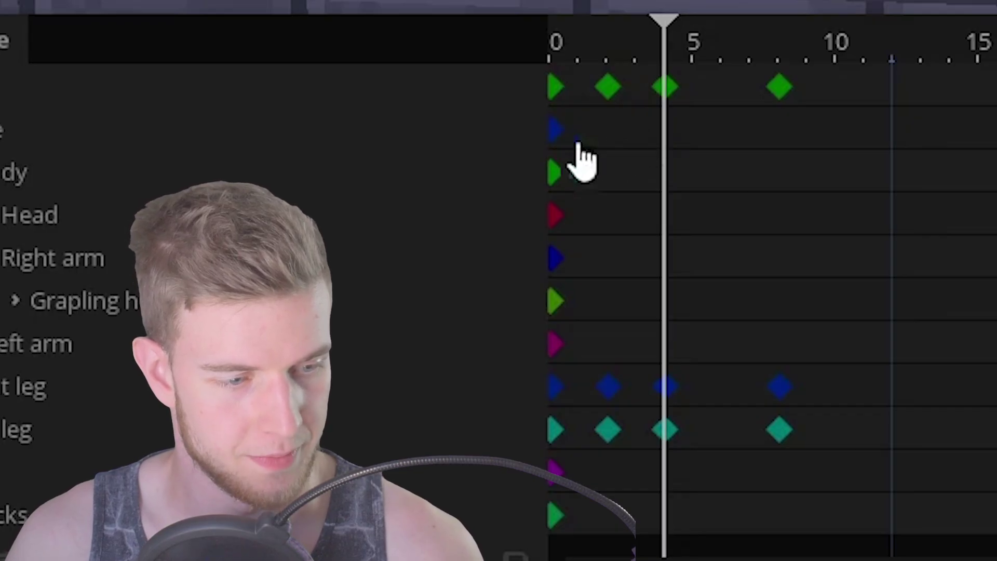
# Step: Keyframe the inner Steve instance at frames 2, 6 and 8, and open the transition choices for its first keyframe
pyautogui.click(568, 65)
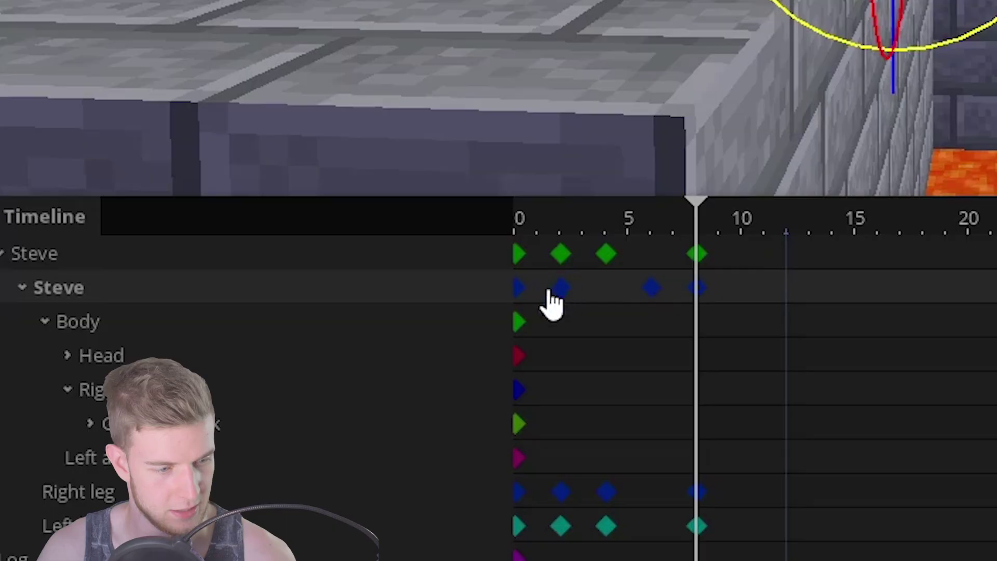
pyautogui.click(528, 301)
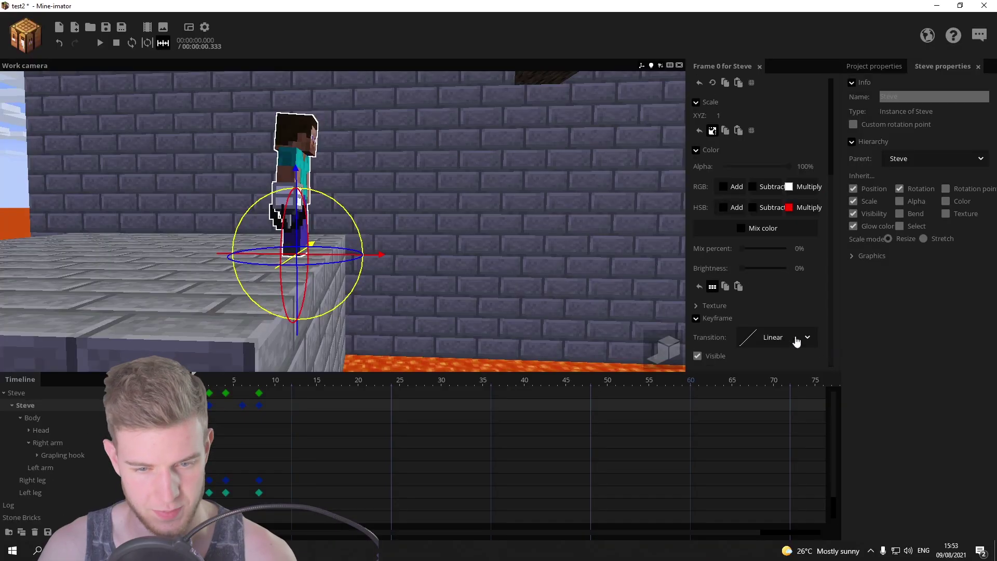
pyautogui.click(790, 338)
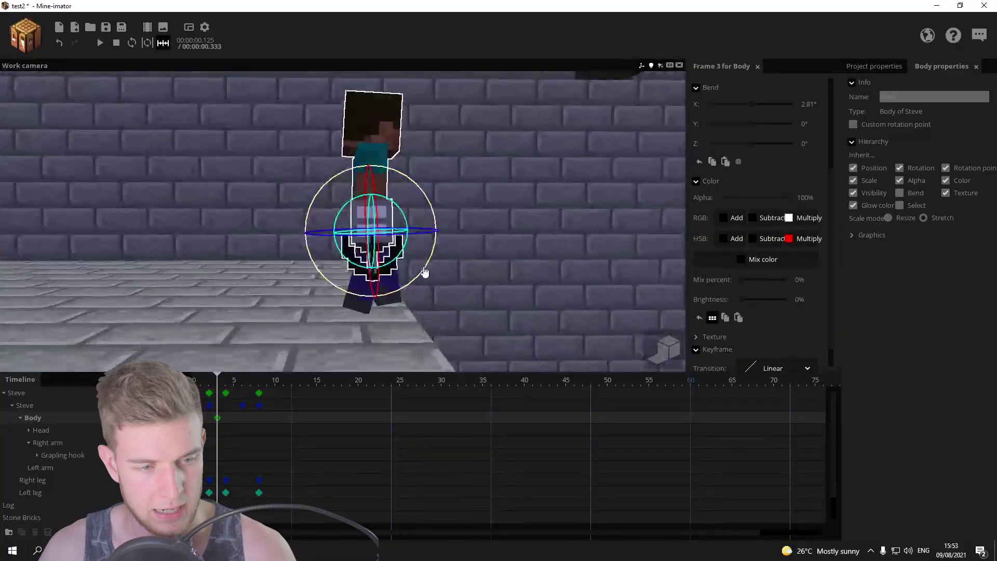
# Step: Keyframe Steve's body lean and bend at frame 3, along with his head pose at the same frame
pyautogui.moveTo(423, 274); pyautogui.dragTo(415, 279)
pyautogui.moveTo(400, 261); pyautogui.dragTo(484, 193, button='middle')
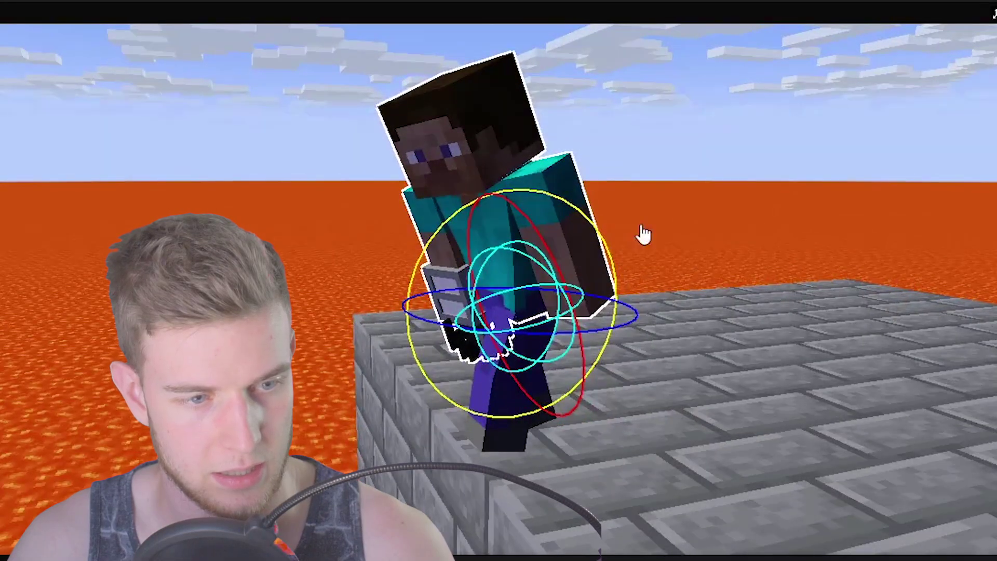
pyautogui.moveTo(644, 234); pyautogui.dragTo(601, 234, button='middle')
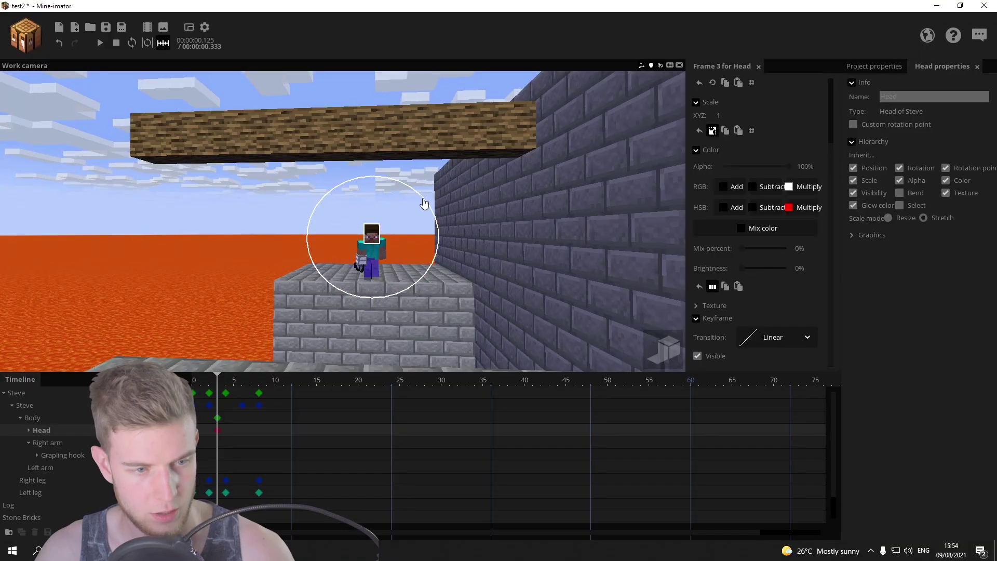
pyautogui.moveTo(424, 202); pyautogui.dragTo(443, 267, button='middle')
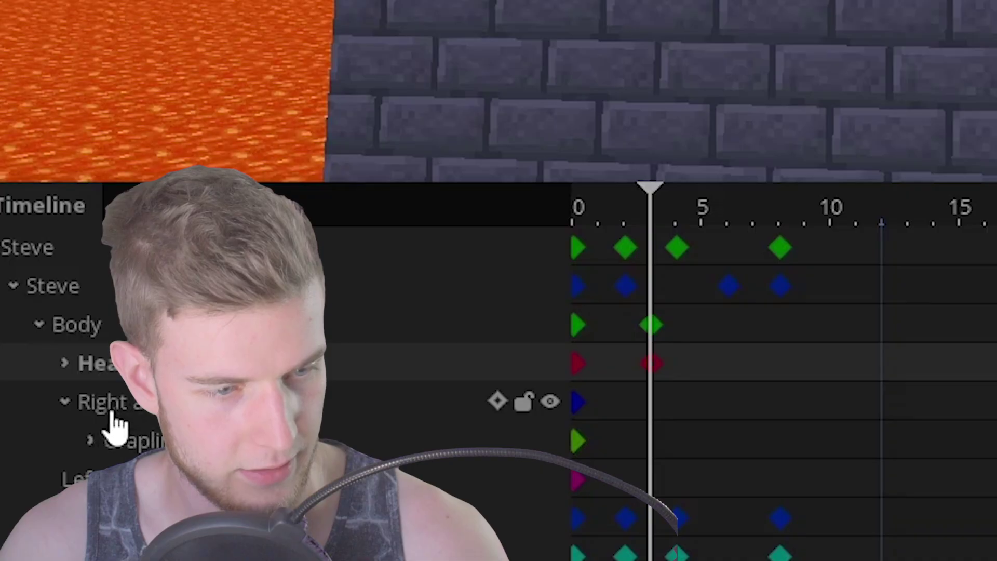
# Step: Pose Steve's right arm with keyframes at frames 3 and 8 so it raises the grappling hook toward the log
pyautogui.click(45, 443)
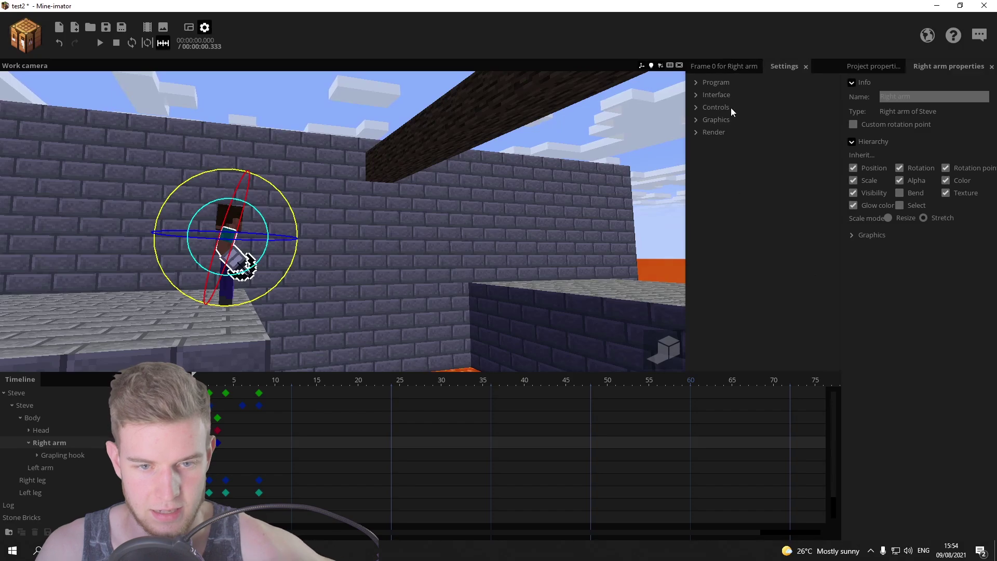
pyautogui.click(716, 120)
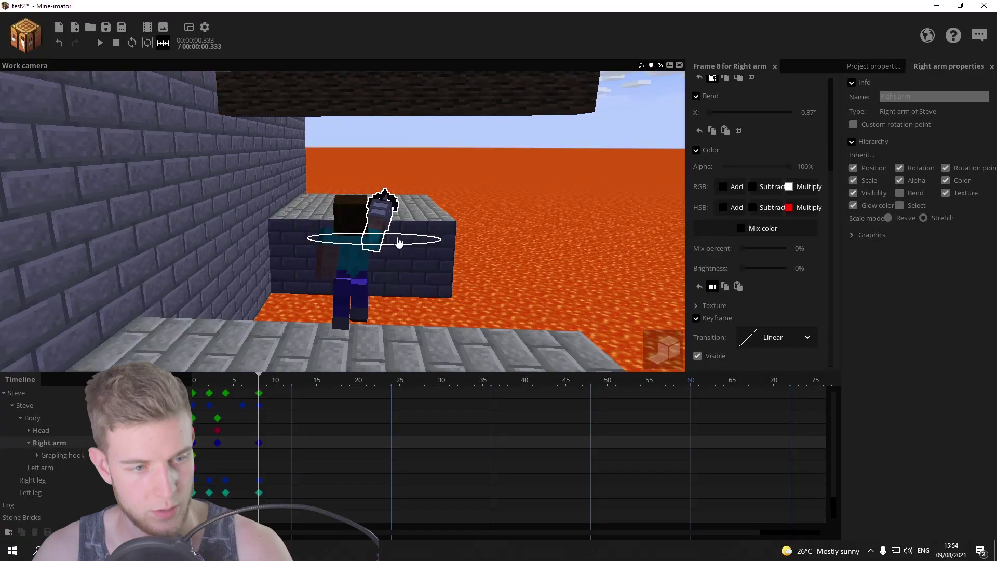
pyautogui.moveTo(437, 257); pyautogui.dragTo(426, 267)
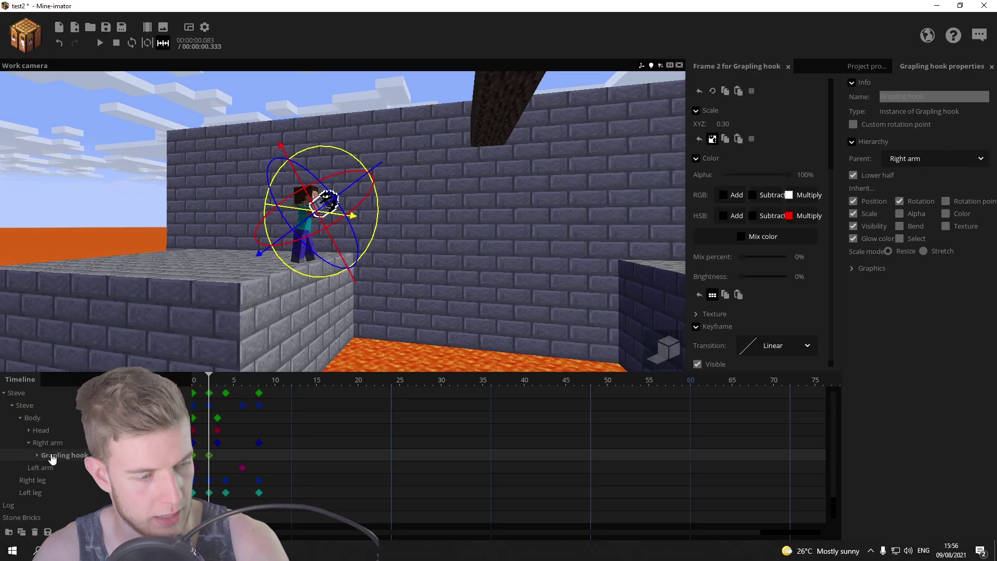
# Step: Keyframe Stick 2 of the grappling hook at frame 2 and delete the parent hook's keyframe at that frame
pyautogui.click(64, 482)
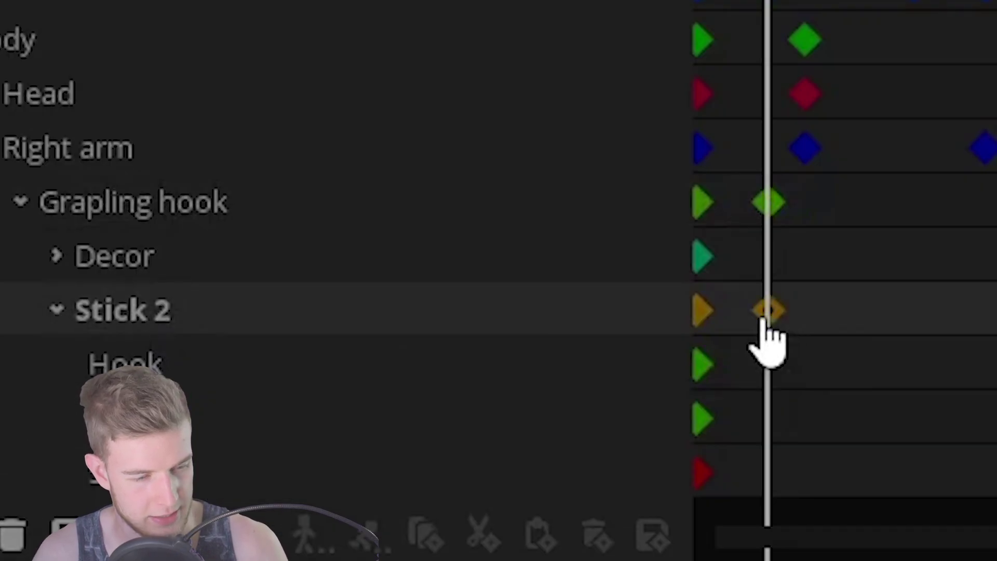
pyautogui.click(785, 205)
pyautogui.press('Delete')
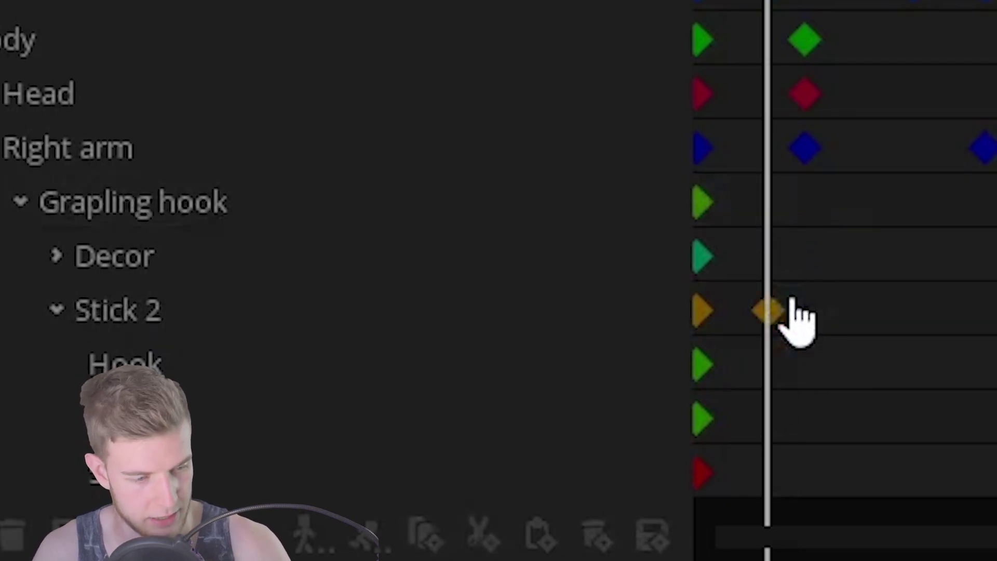
# Step: Launch the hook by keyframing Stick 2 at the log on frame 8, and play back the animation
pyautogui.click(794, 304)
pyautogui.moveTo(423, 139); pyautogui.dragTo(461, 191, button='right')
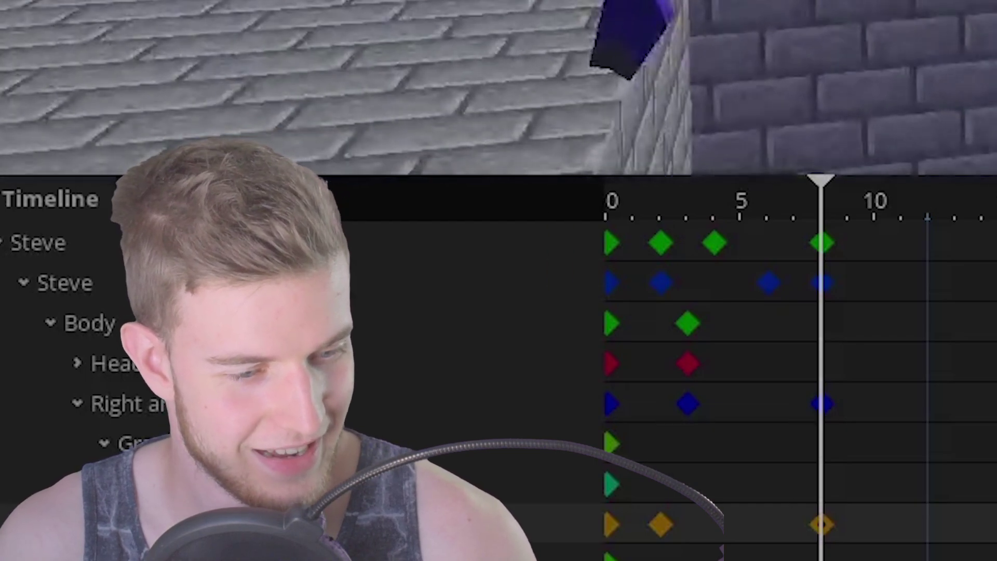
pyautogui.press('space')
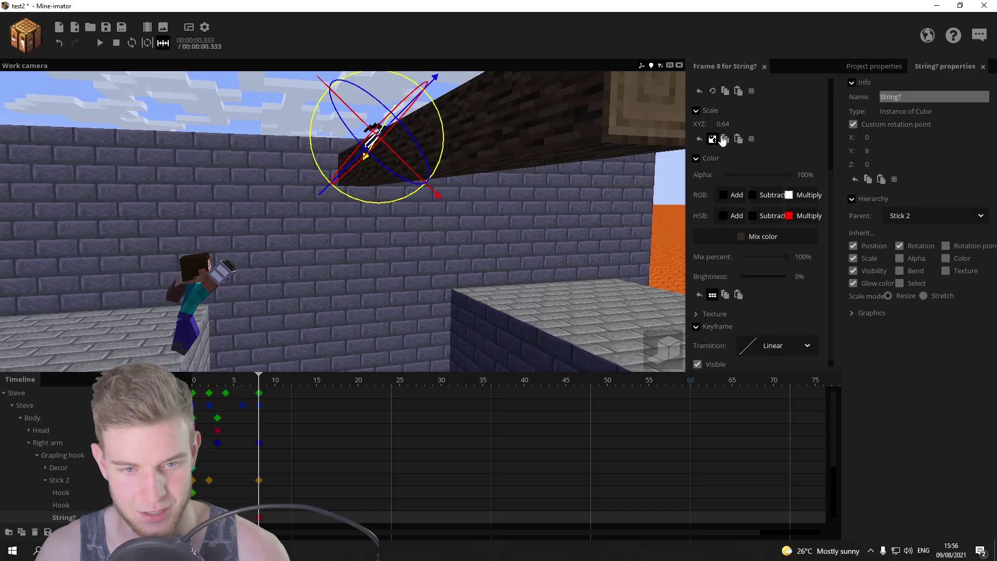
# Step: Unlink the String? scale axes at frame 8 and stretch the string between the log and Steve's launcher
pyautogui.click(721, 139)
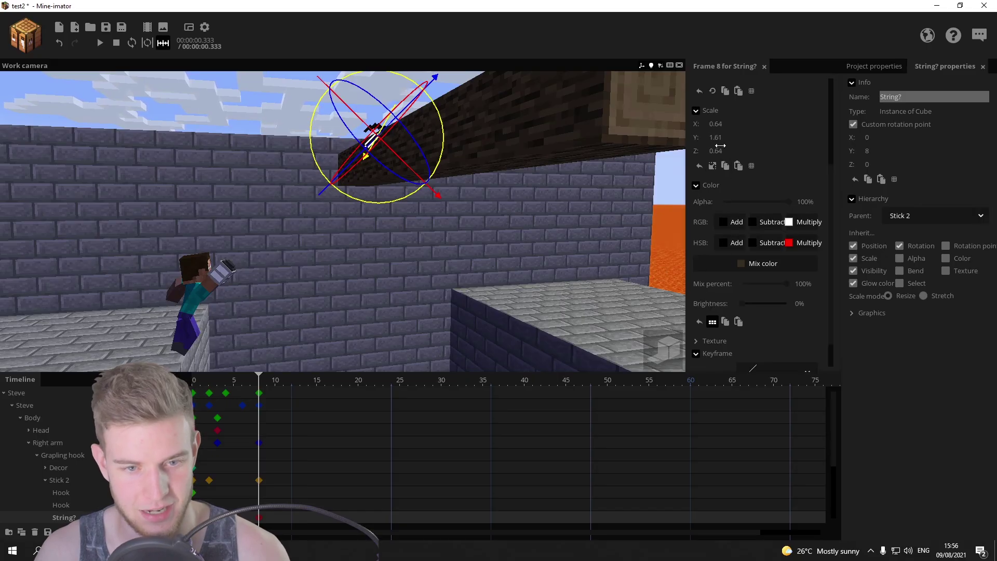
pyautogui.moveTo(462, 248); pyautogui.dragTo(457, 233, button='right')
pyautogui.click(288, 234)
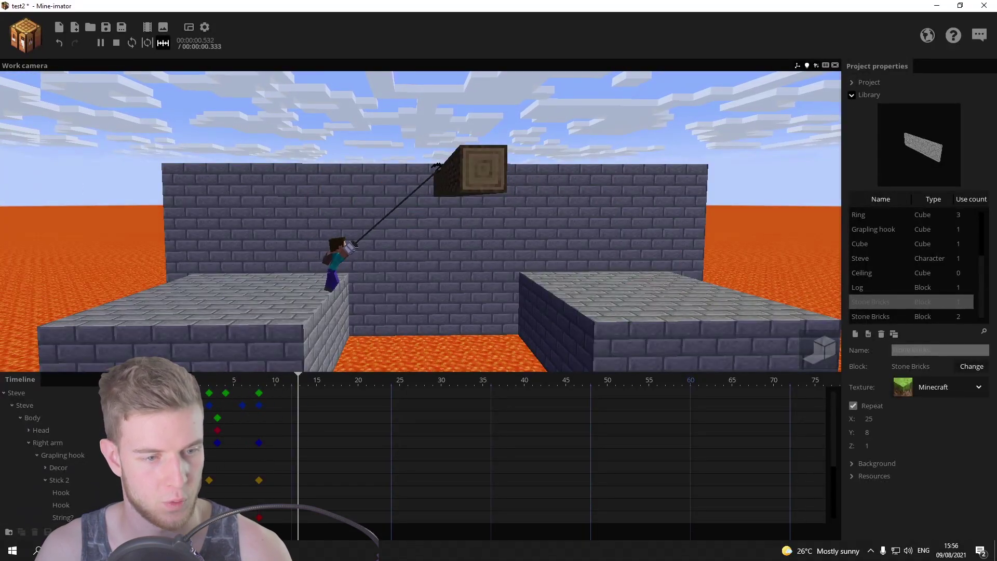
# Step: Retime the hook shot by moving the Stick 2 keyframes to frames 3 and 6 and Steve's last keyframe to frame 6
pyautogui.click(209, 480)
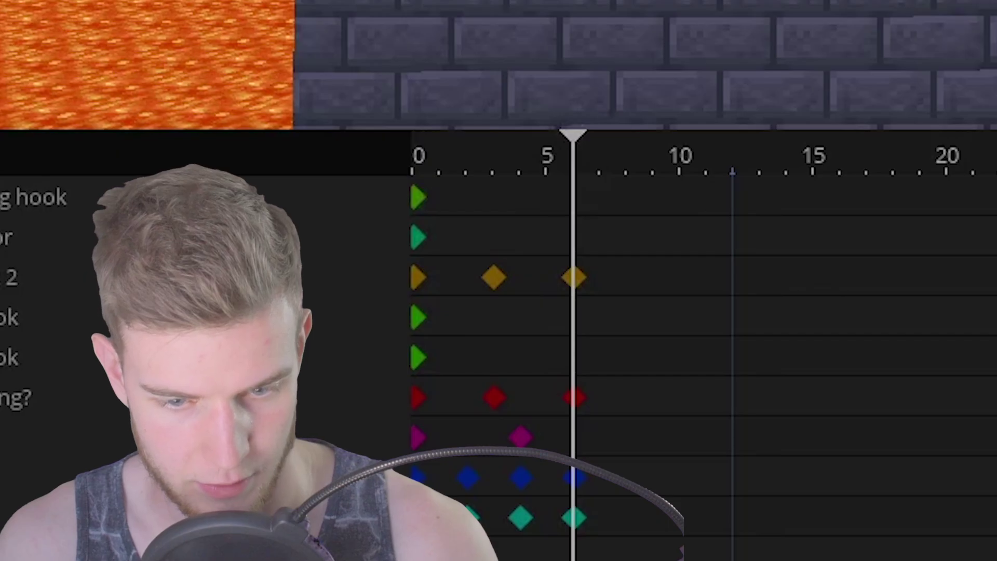
pyautogui.scroll(5, 675, 338)
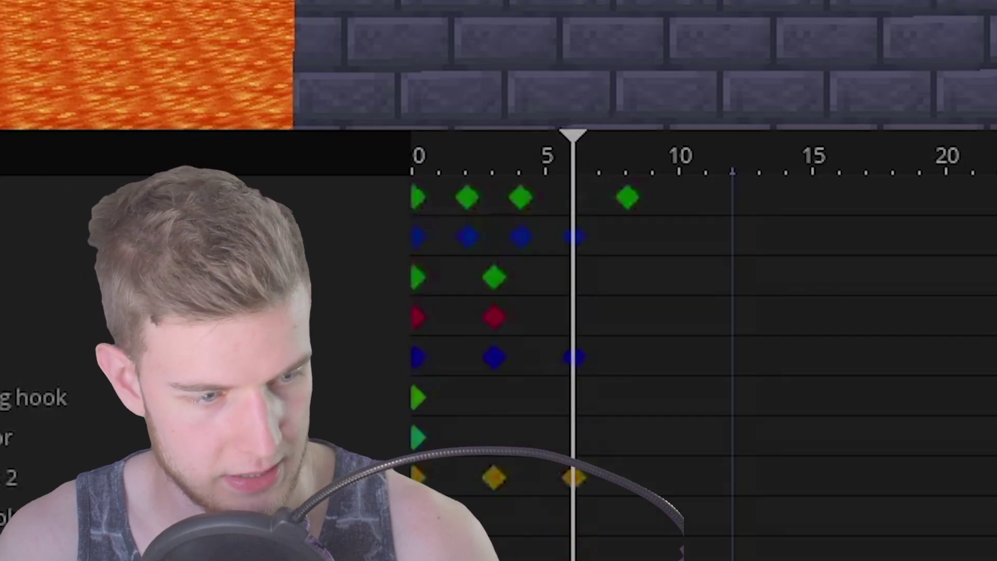
pyautogui.moveTo(629, 199); pyautogui.dragTo(577, 203)
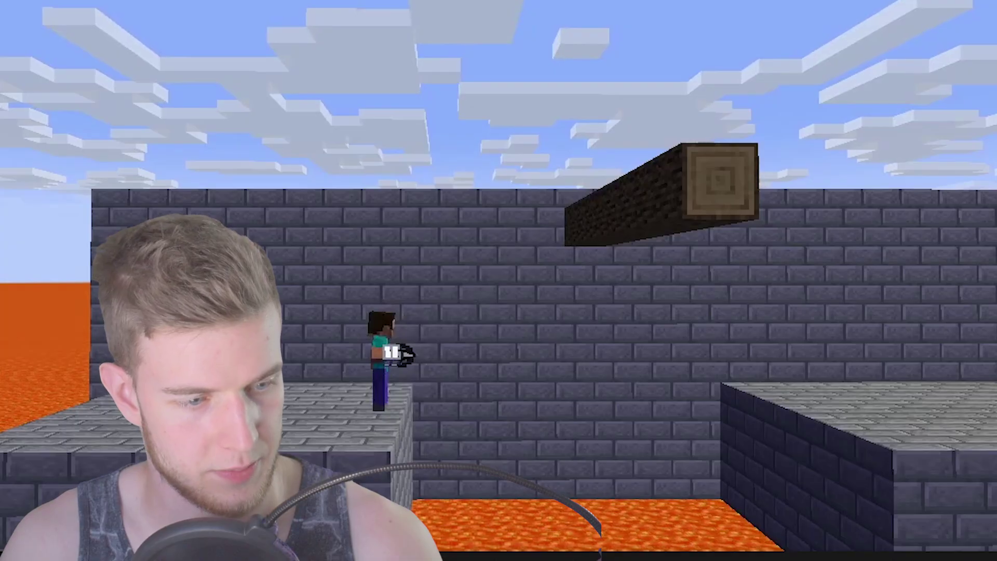
# Step: Duplicate the Steve folder at frame 6 and move the copy's grappling hook out to the timeline's root level
pyautogui.click(298, 265)
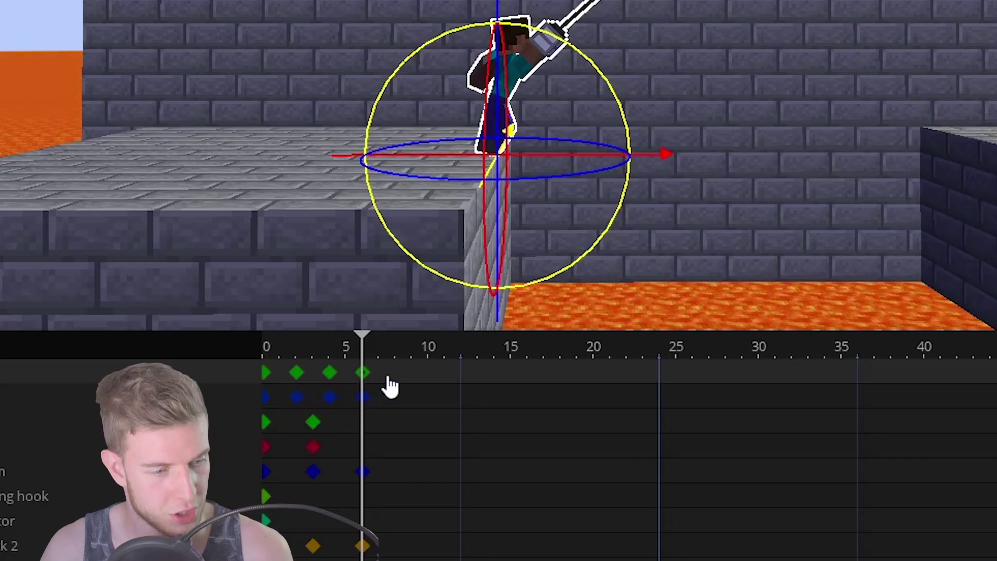
pyautogui.moveTo(564, 250)
pyautogui.mouseDown()
pyautogui.moveTo(573, 274)
pyautogui.moveTo(577, 265)
pyautogui.mouseUp()
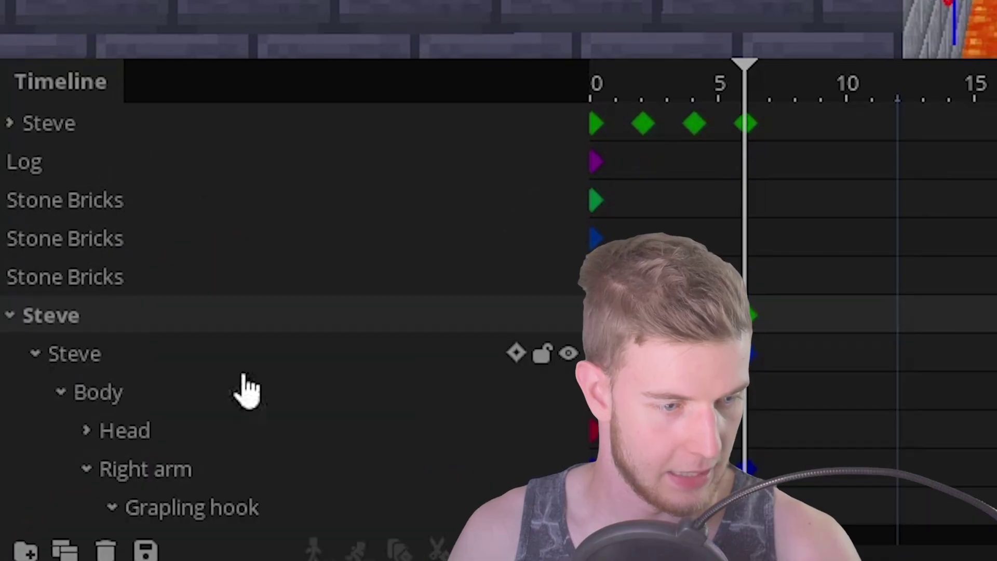
pyautogui.moveTo(192, 514); pyautogui.dragTo(105, 327)
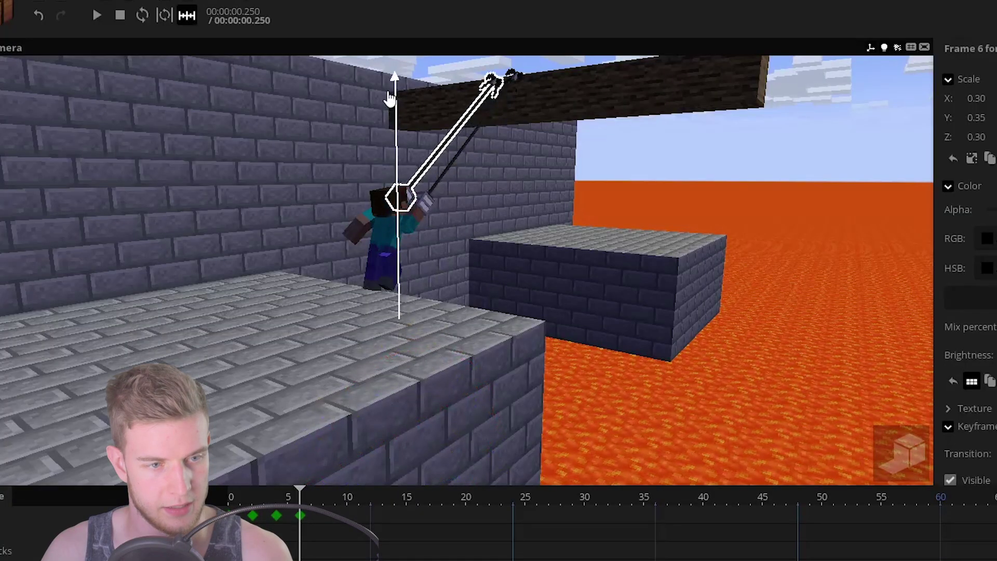
# Step: Align the detached grappling hook with the launcher in Steve's right hand at frame 6
pyautogui.moveTo(390, 98); pyautogui.dragTo(531, 183, button='right')
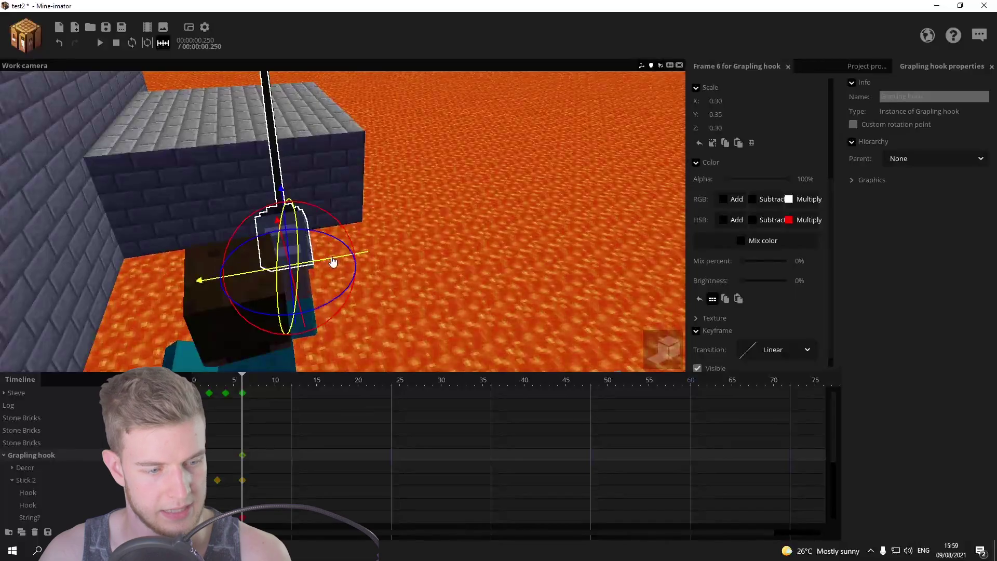
pyautogui.moveTo(333, 262); pyautogui.dragTo(430, 247, button='right')
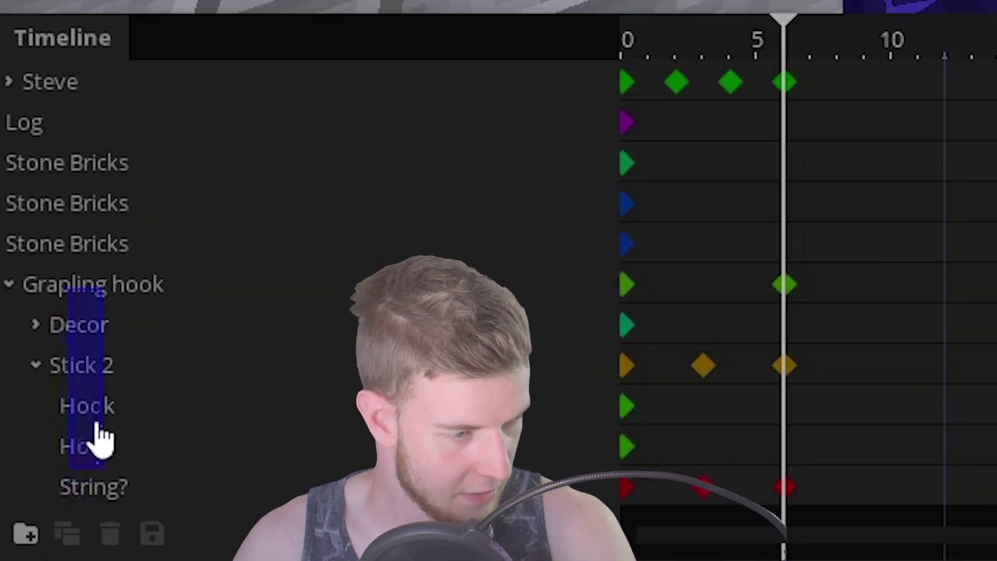
# Step: Keyframe the detached grappling hook and all its parts at frame 6 and delete their keyframes at frames 0 and 3
pyautogui.moveTo(100, 439); pyautogui.dragTo(353, 306)
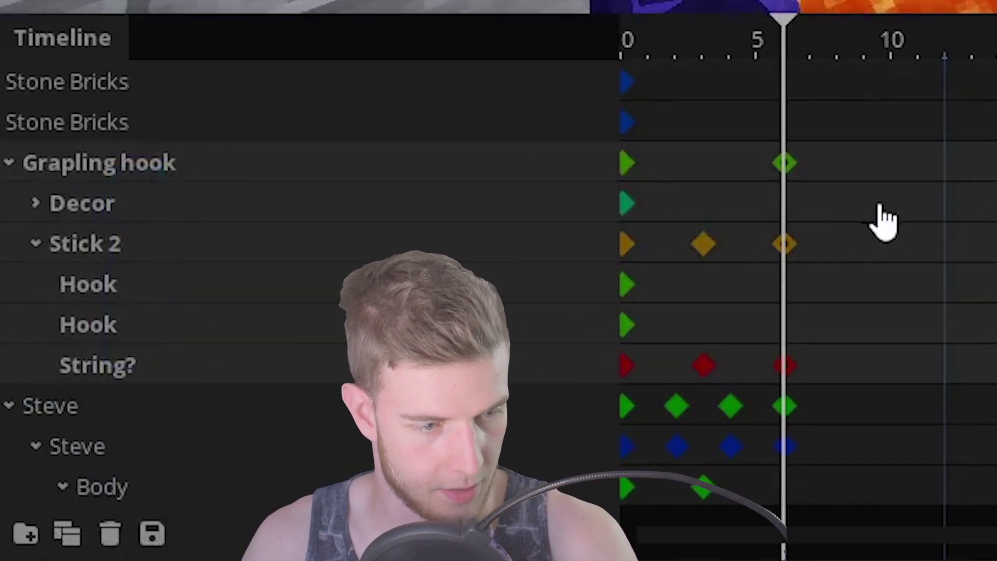
pyautogui.moveTo(748, 159); pyautogui.dragTo(496, 366)
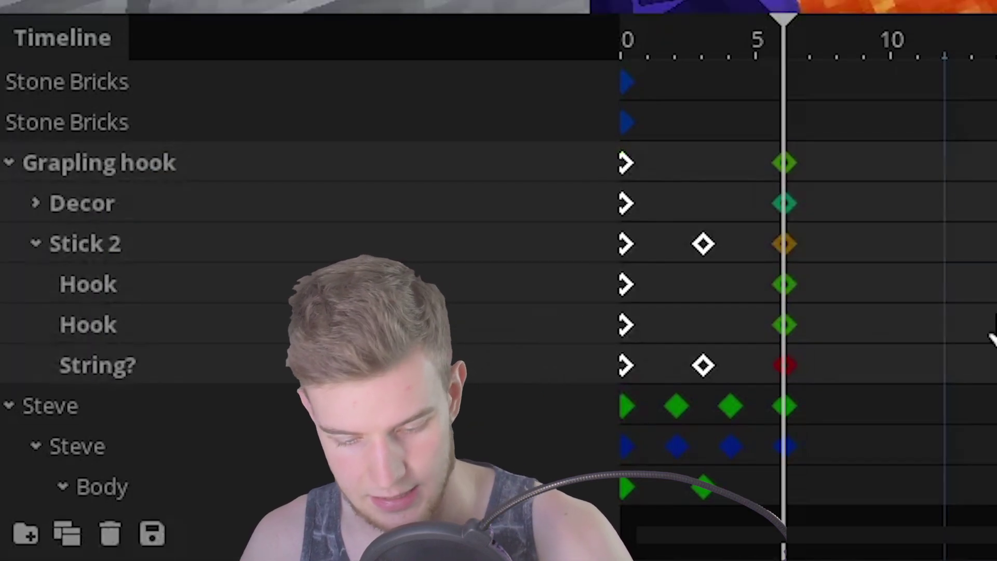
pyautogui.press('Delete')
pyautogui.moveTo(783, 31); pyautogui.dragTo(790, 91)
pyautogui.click(627, 168)
pyautogui.moveTo(629, 49); pyautogui.dragTo(799, 68)
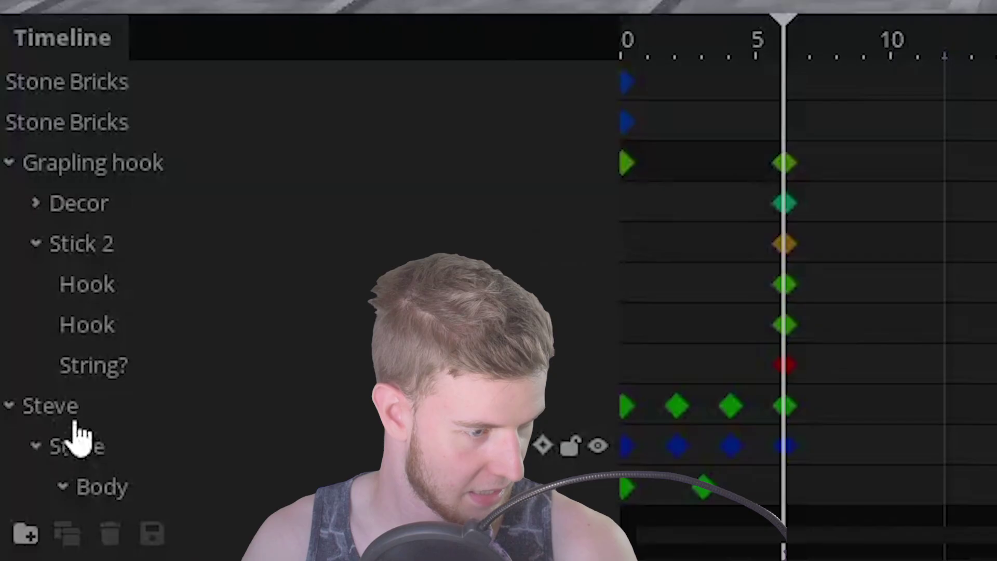
# Step: Move the detached hook's Stick 2 part back from the log to the launcher in Steve's hand at frame 6
pyautogui.click(56, 418)
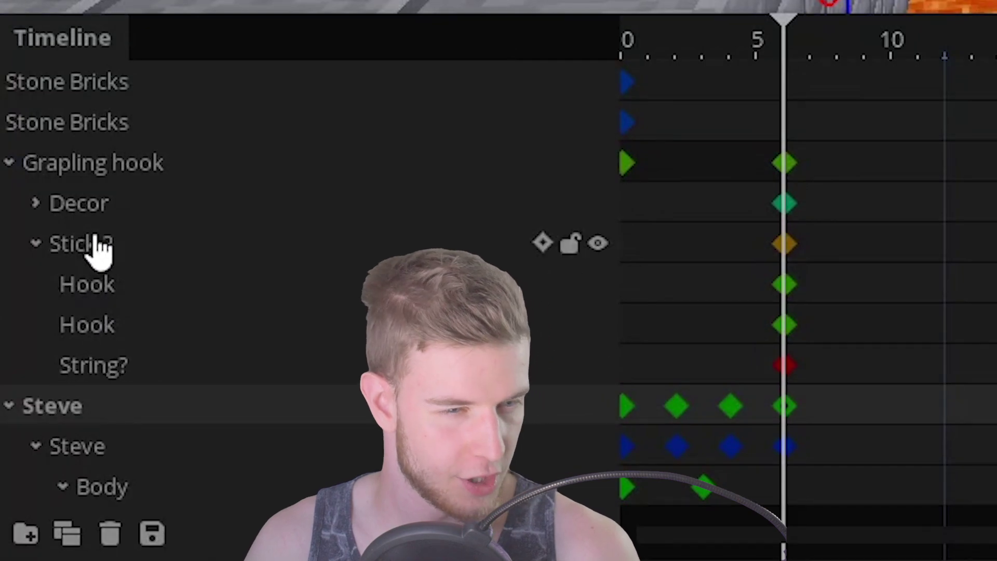
pyautogui.click(123, 174)
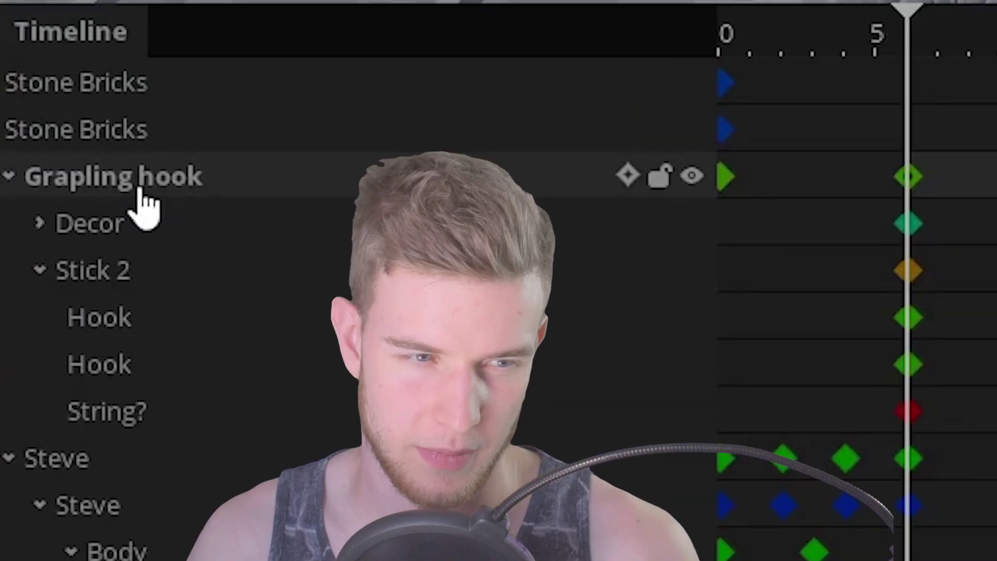
pyautogui.click(94, 243)
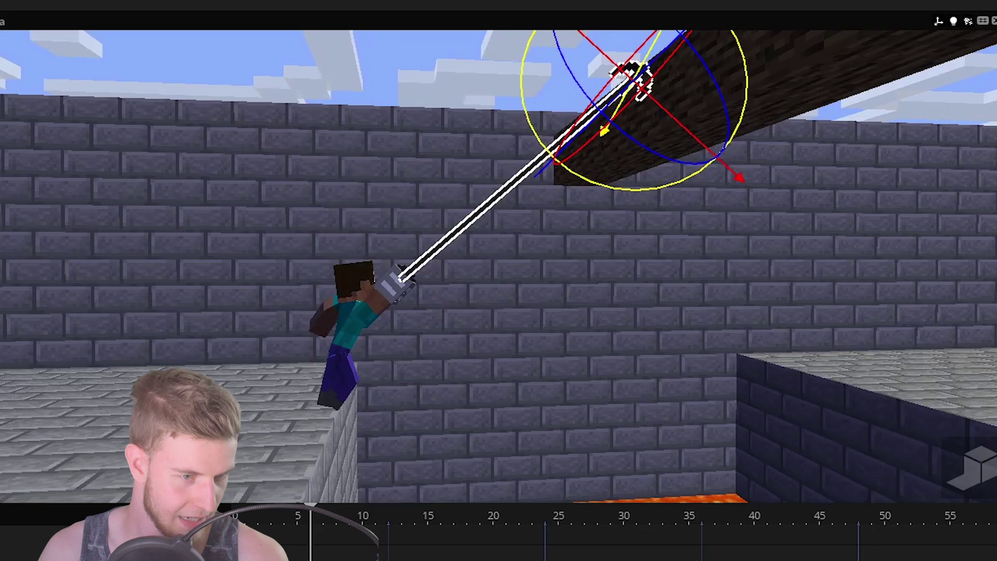
pyautogui.click(395, 283)
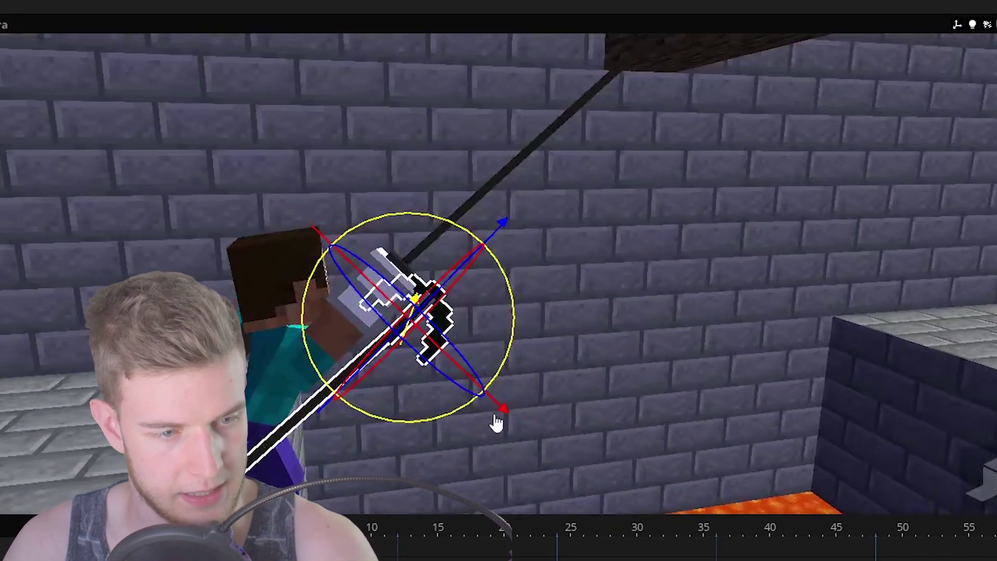
pyautogui.moveTo(494, 423); pyautogui.dragTo(455, 310)
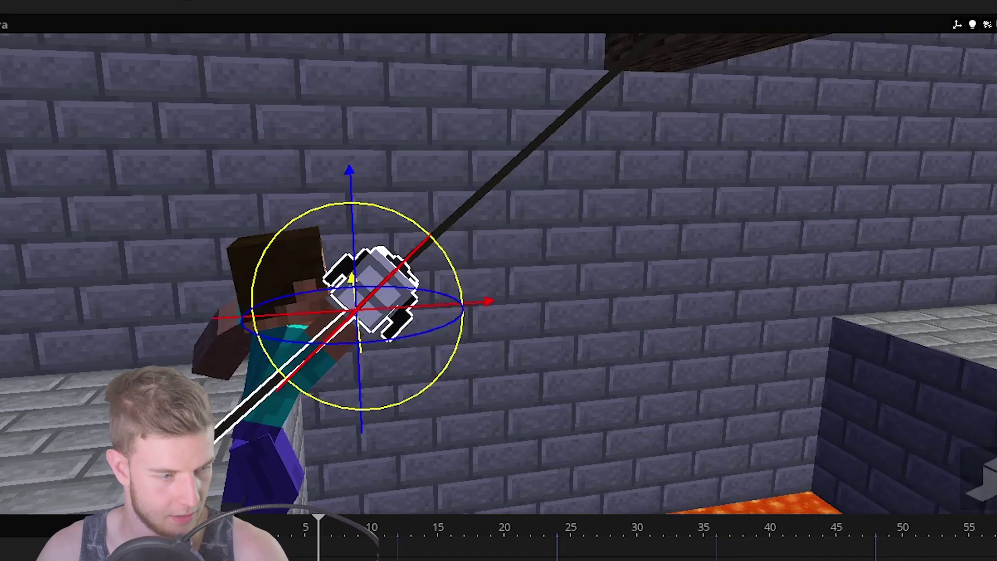
# Step: Reposition the detached grappling hook at frame 6 so its hook grips the log and its launcher meets Steve's hand
pyautogui.moveTo(415, 236); pyautogui.dragTo(473, 234)
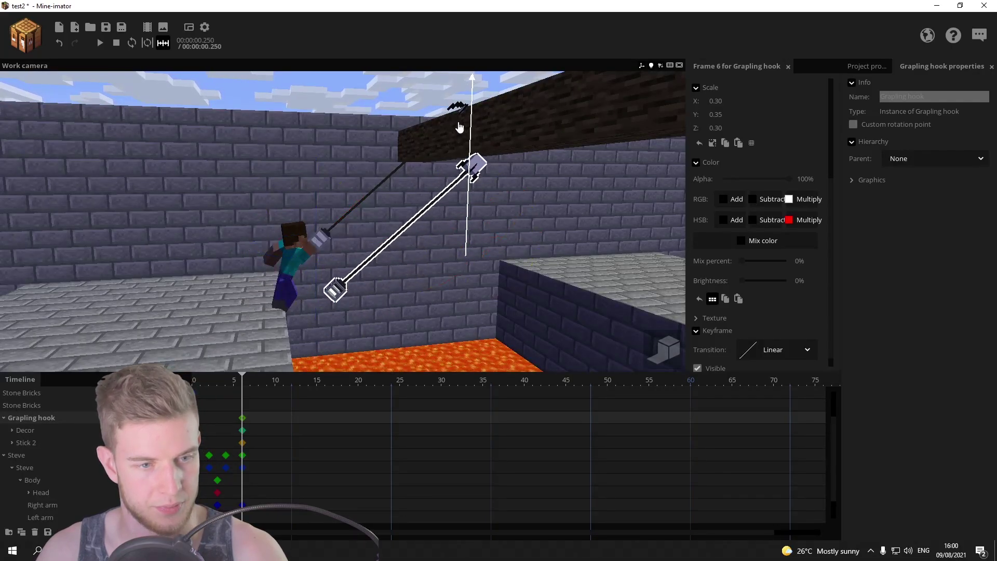
pyautogui.moveTo(459, 127); pyautogui.dragTo(462, 133)
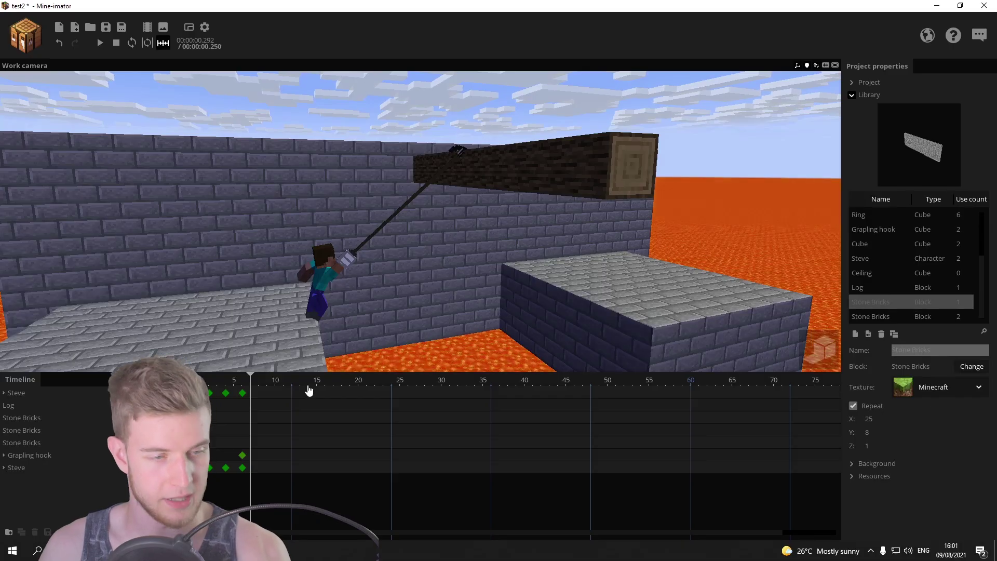
pyautogui.click(71, 394)
pyautogui.moveTo(387, 384)
pyautogui.mouseDown()
pyautogui.moveTo(321, 392)
pyautogui.moveTo(377, 387)
pyautogui.mouseUp()
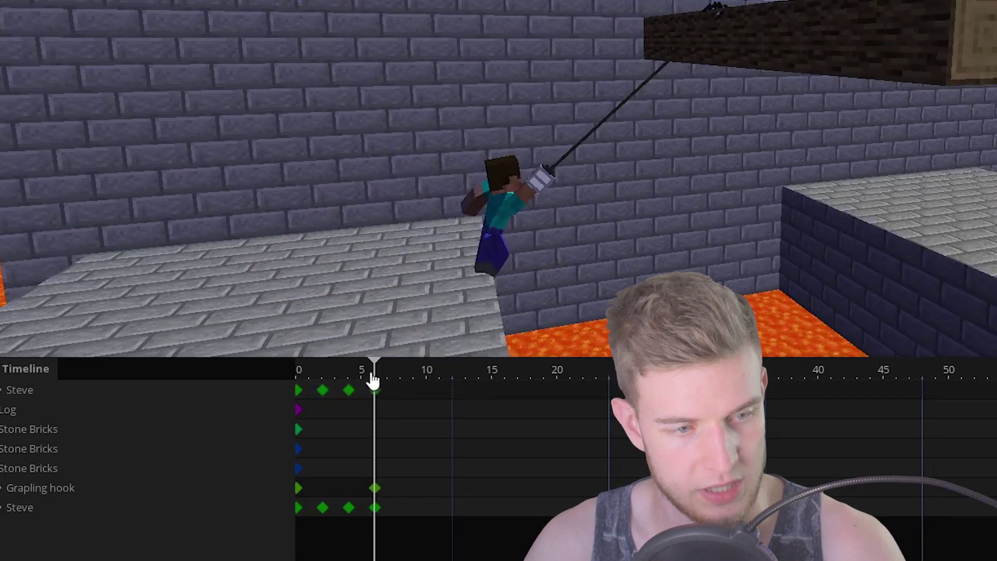
pyautogui.moveTo(372, 379); pyautogui.dragTo(395, 384)
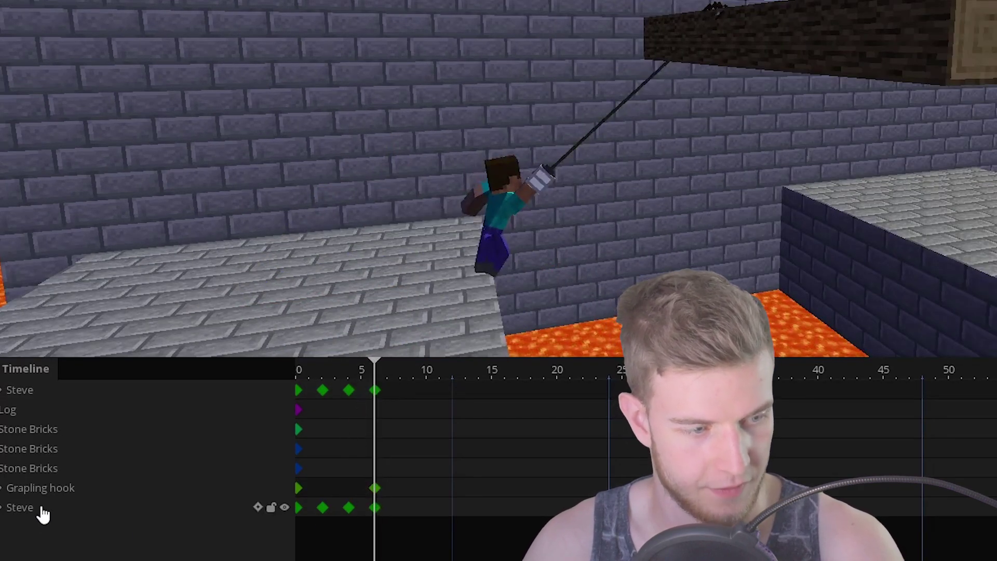
# Step: Parent the duplicated Steve folder to the grappling hook, keyframe all its parts at frame 6 and delete their earlier keyframes
pyautogui.click(53, 493)
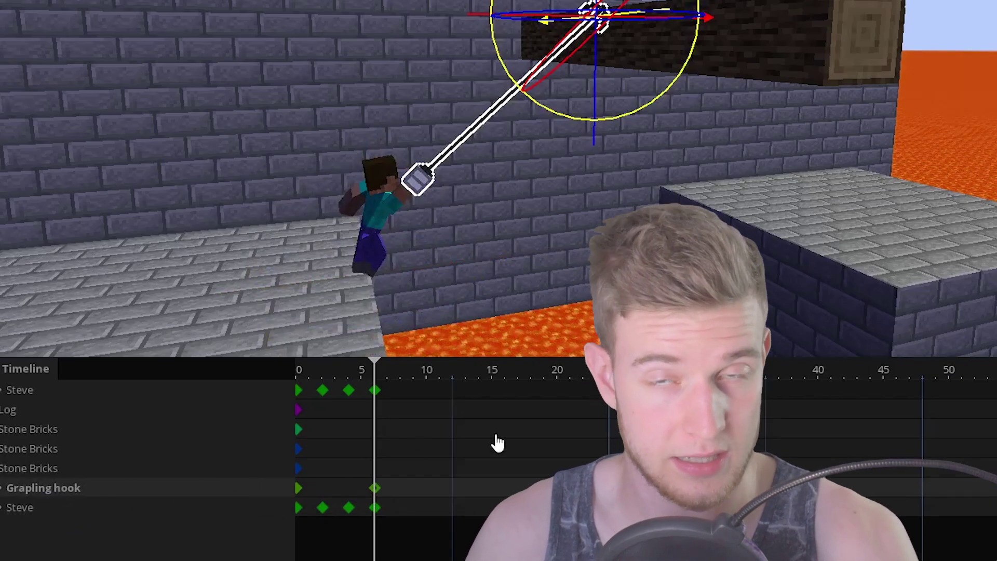
pyautogui.moveTo(36, 519); pyautogui.dragTo(40, 490)
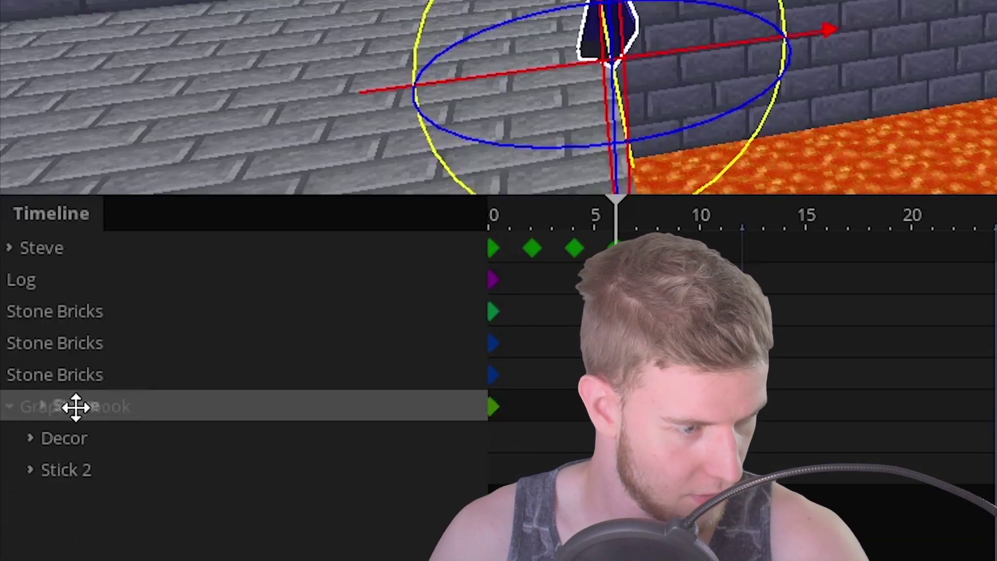
pyautogui.moveTo(76, 407); pyautogui.dragTo(78, 410)
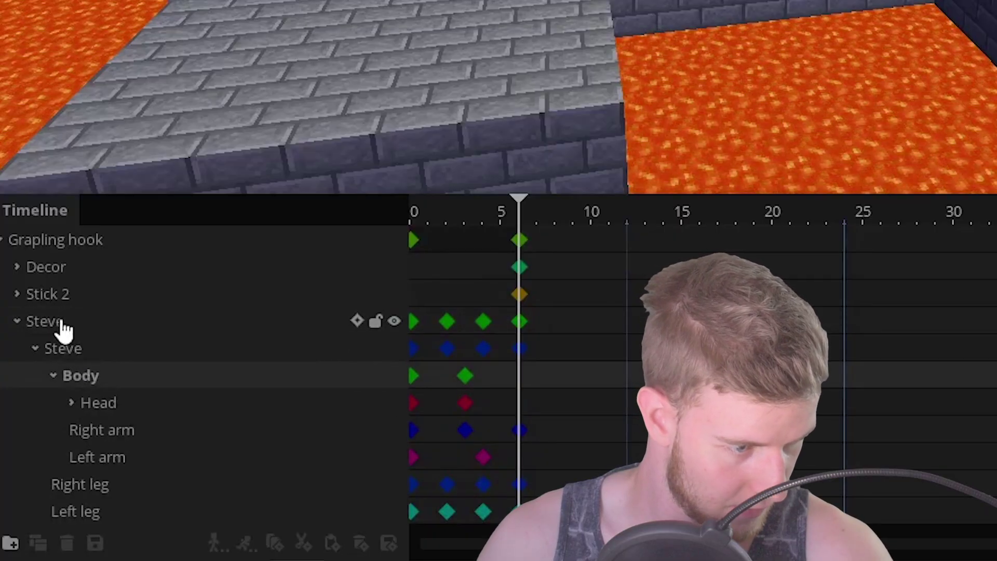
pyautogui.moveTo(62, 330); pyautogui.dragTo(345, 527)
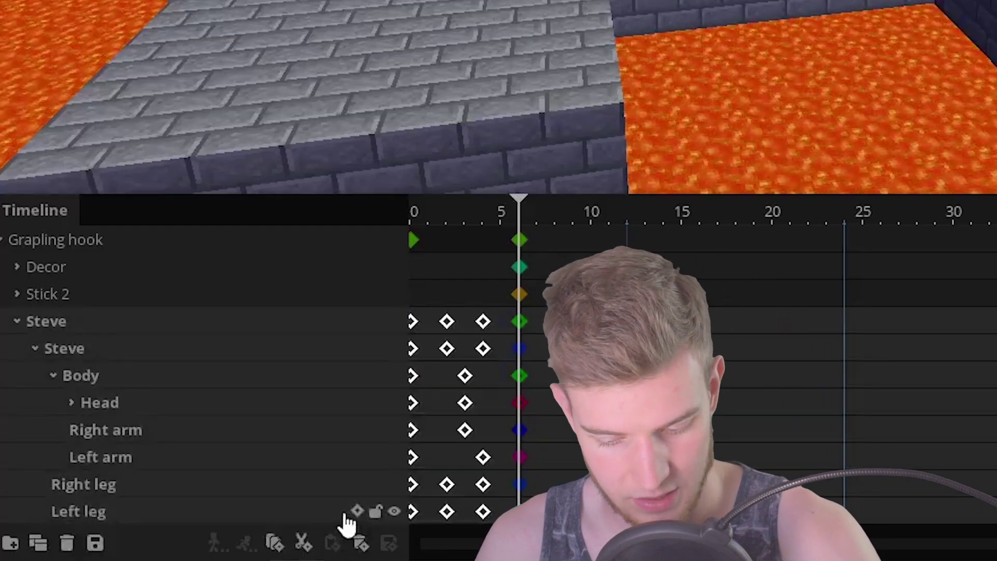
pyautogui.press('Delete')
# Step: Move the parented Steve folder upright beside the grappling hook's launcher at frame 6
pyautogui.click(519, 322)
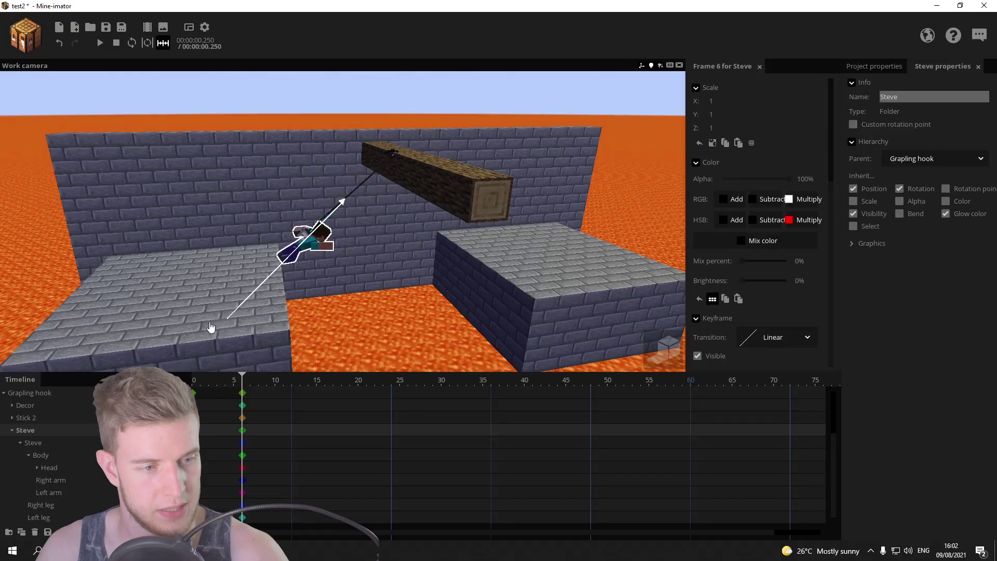
pyautogui.moveTo(285, 310); pyautogui.dragTo(325, 269)
pyautogui.moveTo(325, 269); pyautogui.dragTo(283, 291, button='right')
pyautogui.scroll(3, 243, 416)
# Step: Make the original Steve visible at frame 6 and line up the parented Steve with the launcher
pyautogui.click(243, 394)
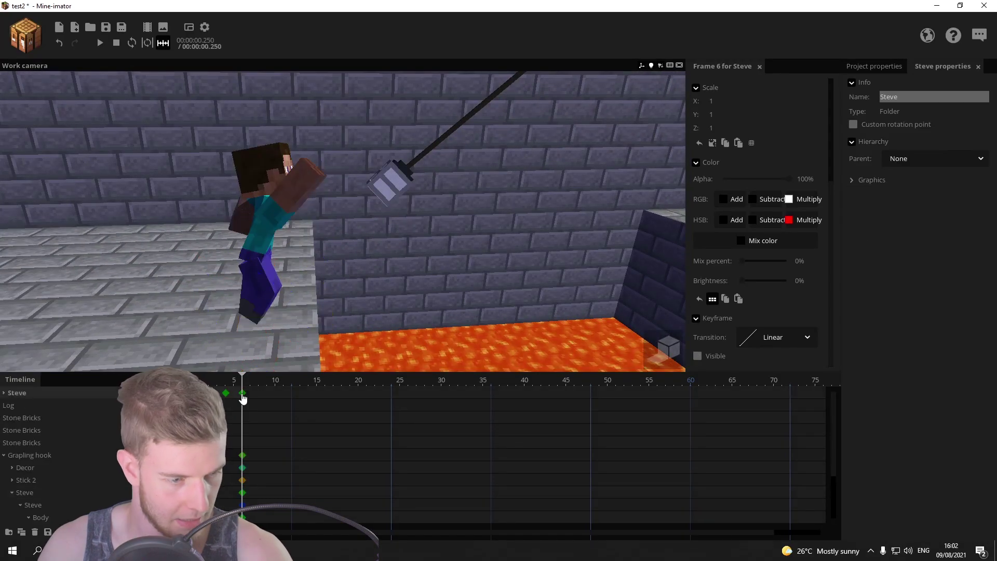
pyautogui.click(697, 356)
pyautogui.moveTo(835, 439); pyautogui.dragTo(829, 483)
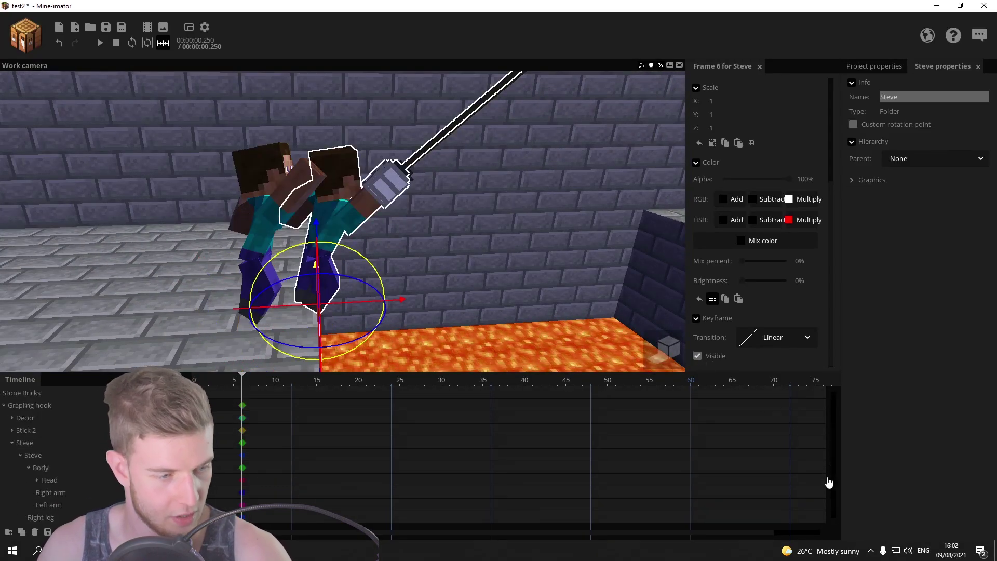
pyautogui.click(29, 446)
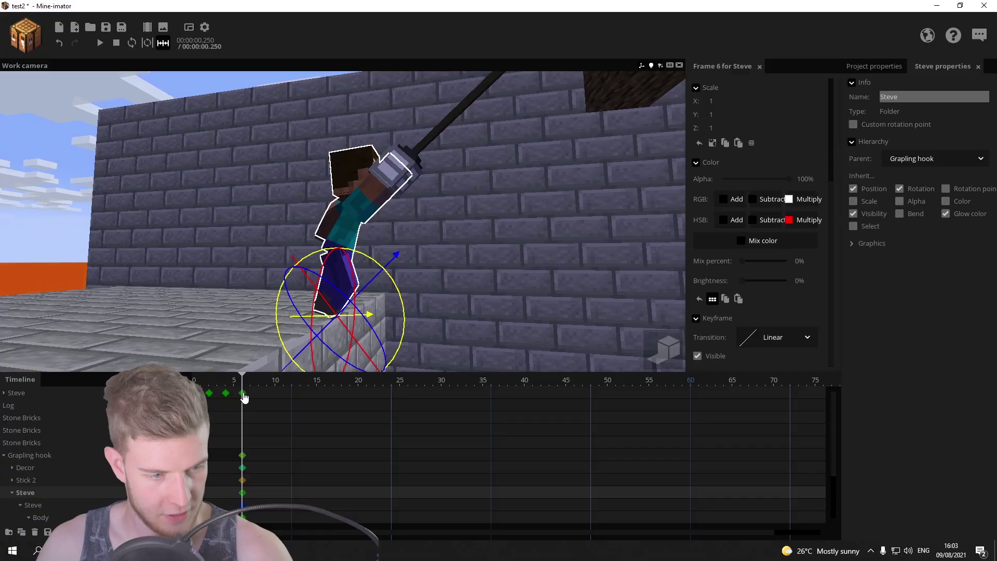
# Step: Check the original Steve's frame 6 keyframe and play back the switch to the hook-mounted copy
pyautogui.click(244, 397)
pyautogui.moveTo(297, 230); pyautogui.dragTo(156, 234, button='right')
pyautogui.press('space')
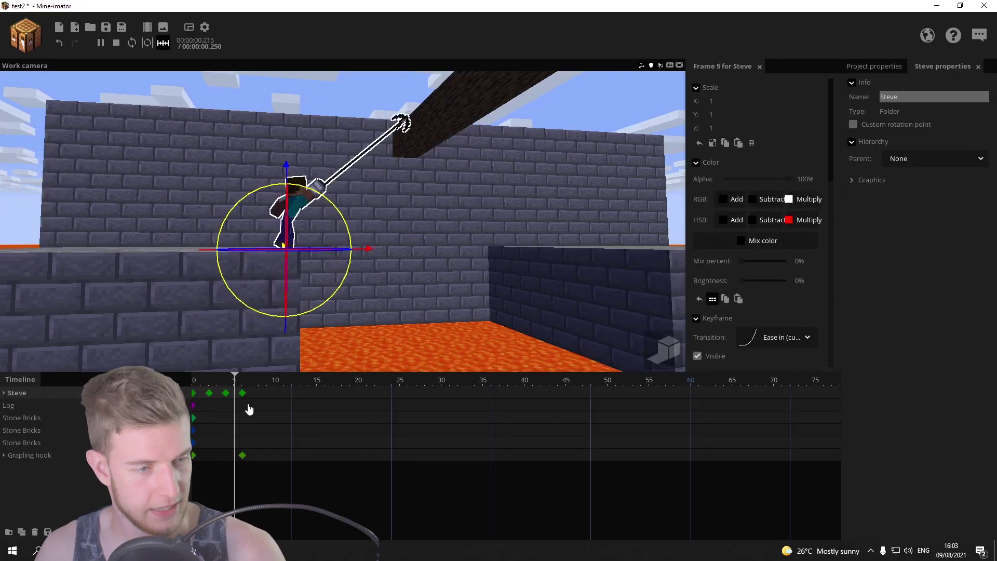
# Step: Animate the grappling hook swinging to the far ledge at frame 26 with an eased transition and a keyframe at frame 10
pyautogui.click(242, 455)
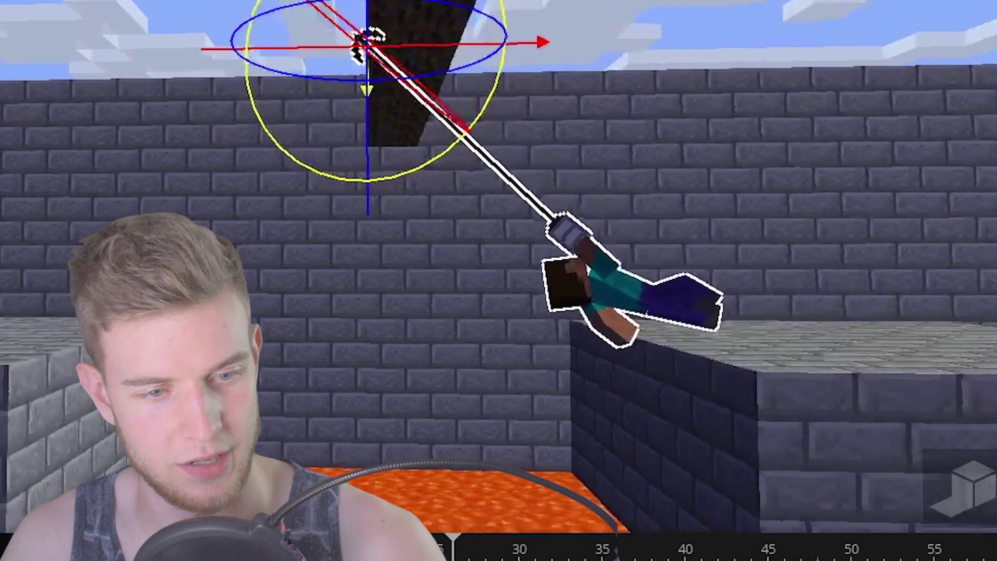
pyautogui.click(779, 349)
pyautogui.scroll(-1, 826, 483)
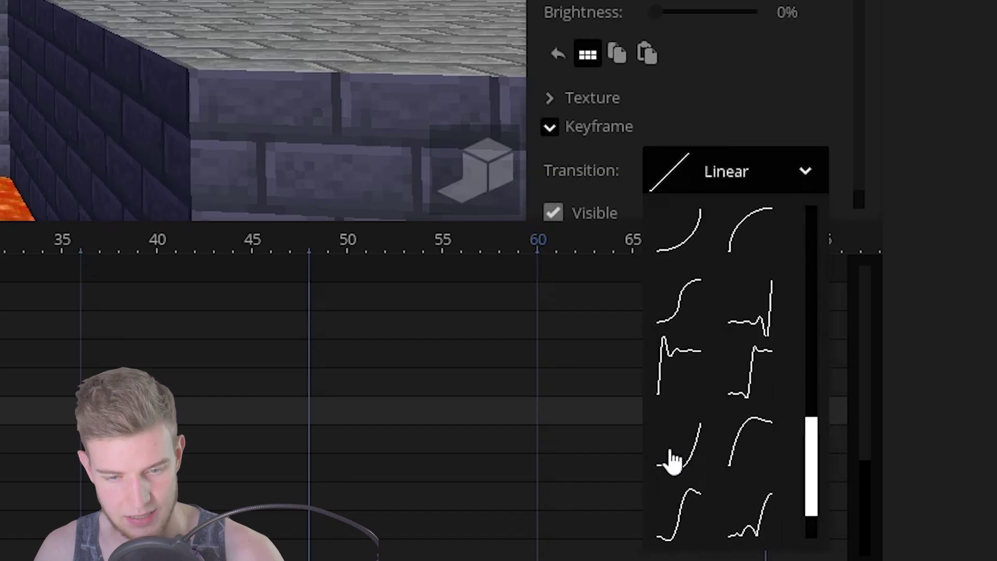
pyautogui.click(668, 461)
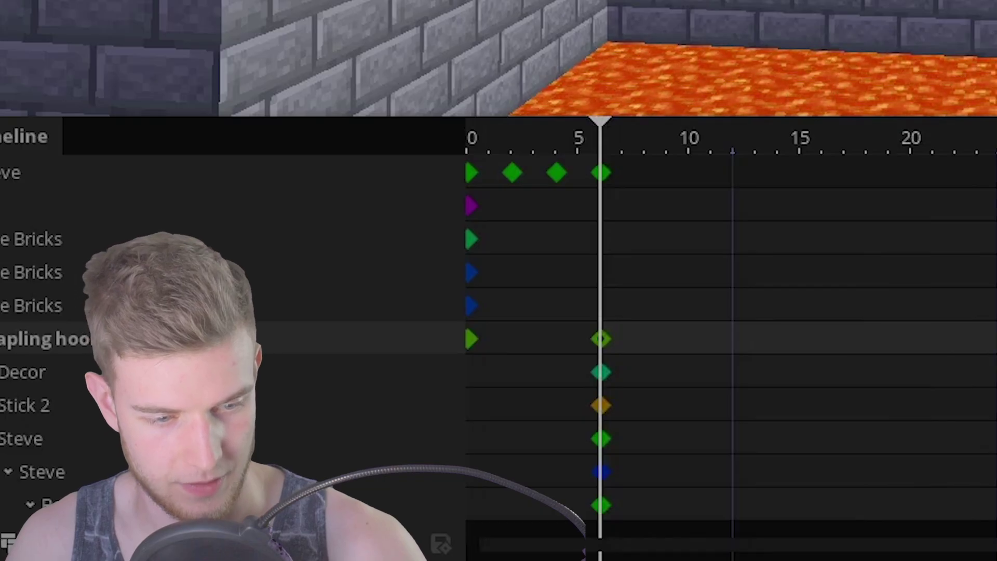
pyautogui.doubleClick(275, 455)
pyautogui.moveTo(238, 394); pyautogui.dragTo(258, 392)
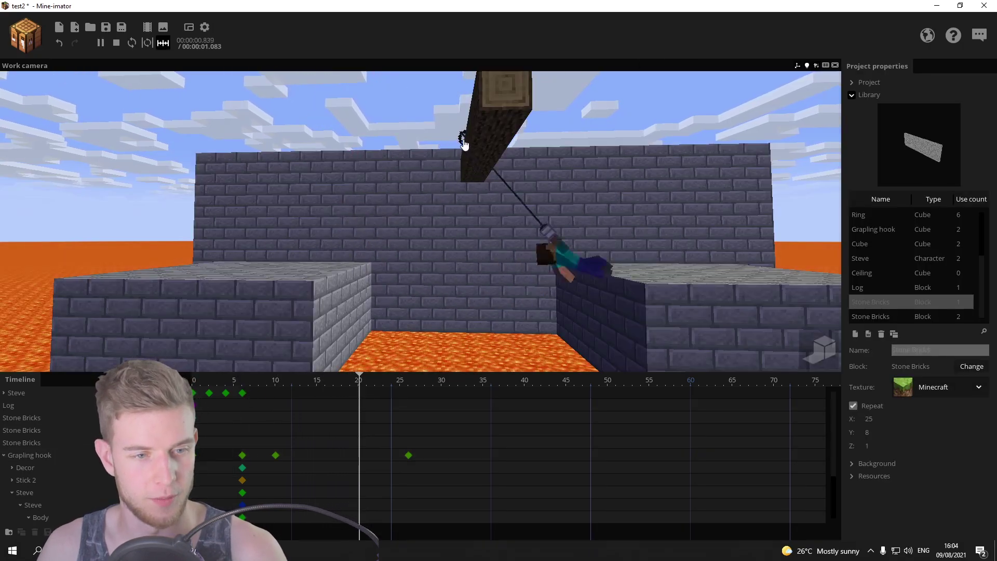
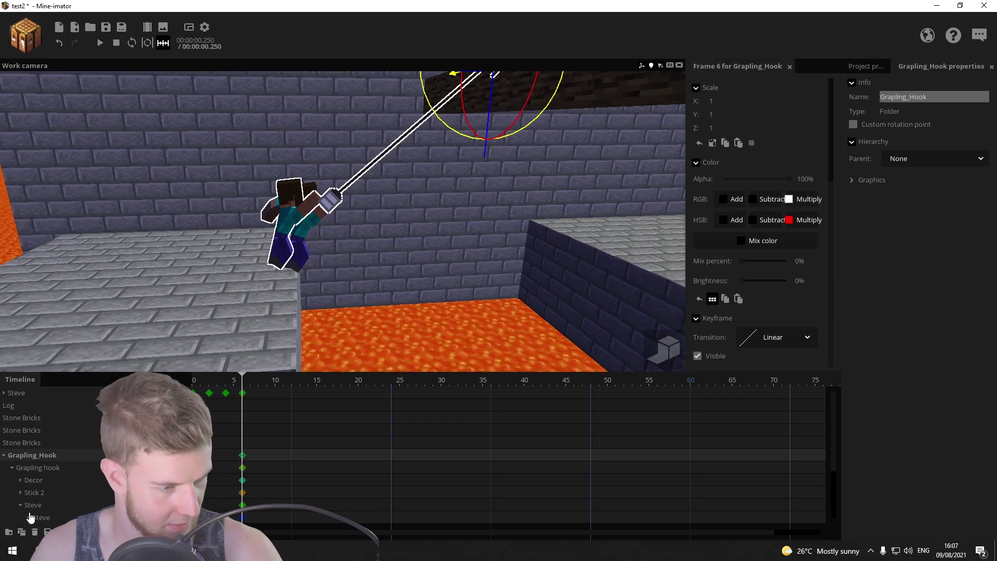
# Step: Align the Steve inside the Grapling_Hook folder with the original Steve at the ledge at frame 6
pyautogui.click(31, 506)
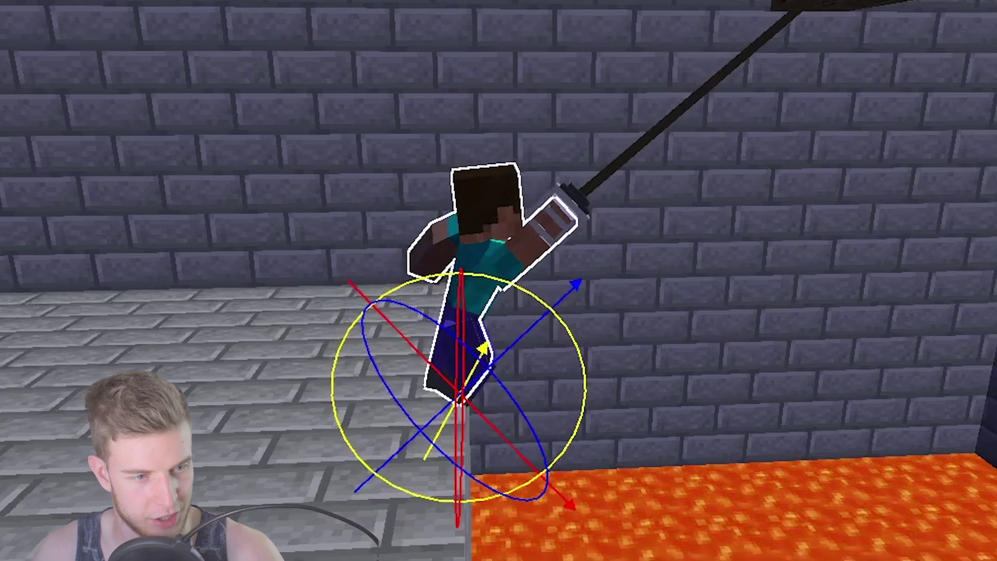
pyautogui.moveTo(312, 291); pyautogui.dragTo(293, 334, button='right')
pyautogui.moveTo(553, 456); pyautogui.dragTo(497, 421, button='right')
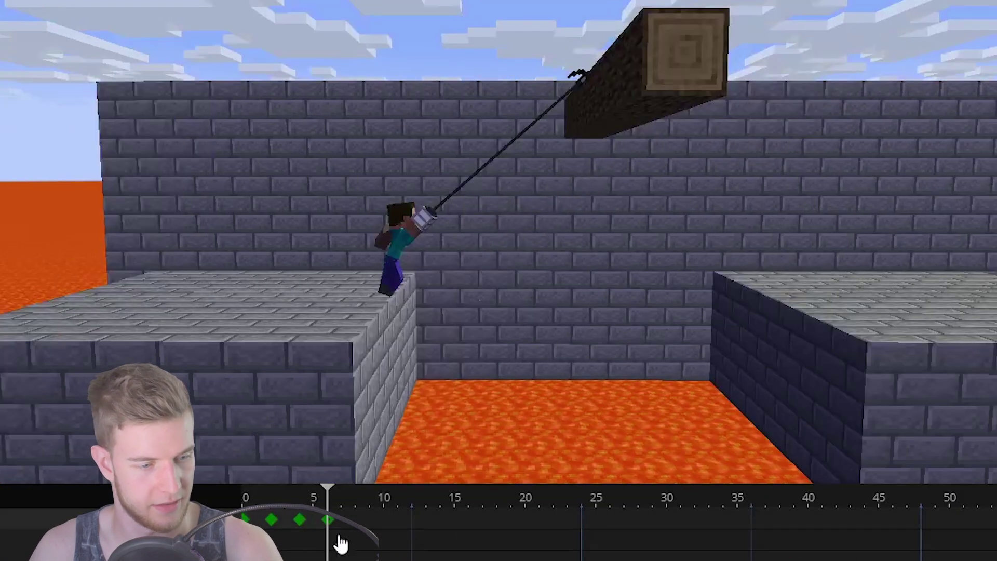
pyautogui.click(242, 393)
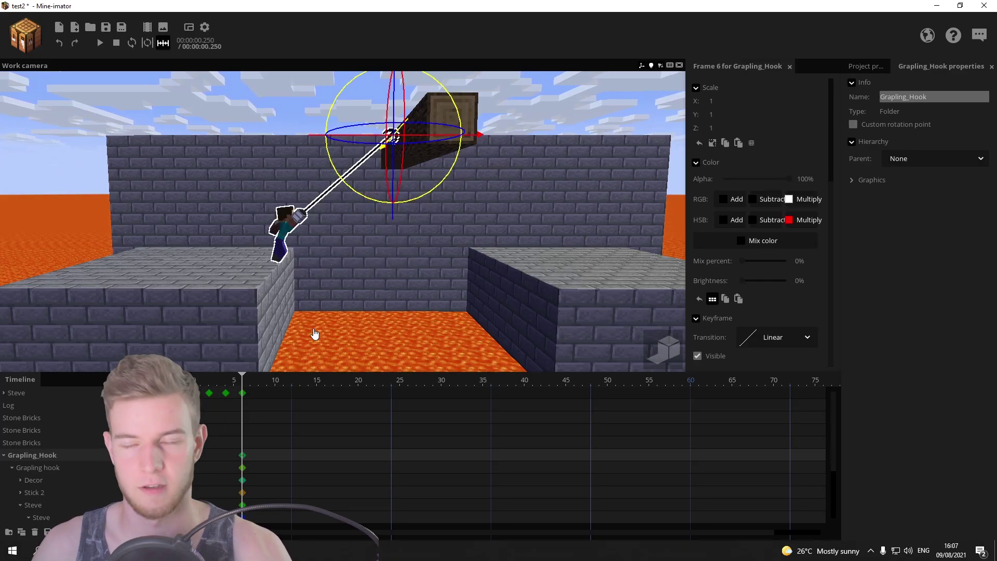
# Step: Keyframe the Grapling_Hook folder's swing at frames 12 and 30, adjust its rotation, and choose a cubic ease-in-out transition
pyautogui.click(441, 455)
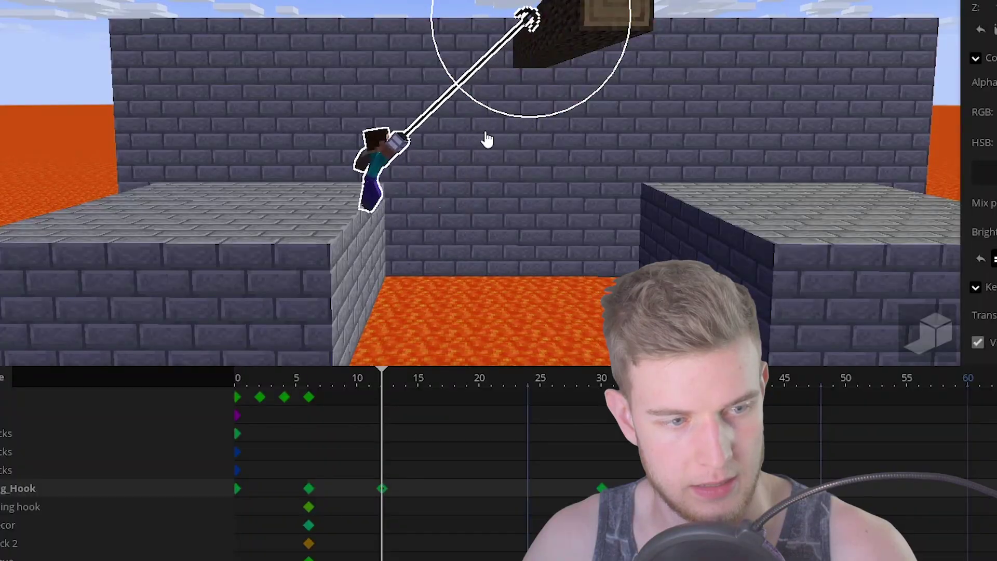
pyautogui.moveTo(364, 218); pyautogui.dragTo(351, 222)
pyautogui.click(243, 455)
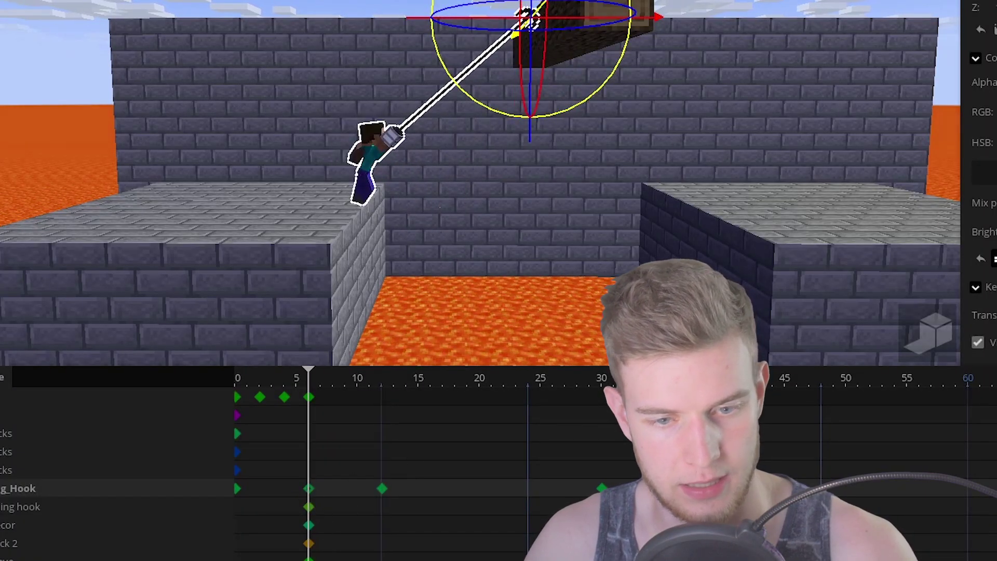
pyautogui.click(993, 315)
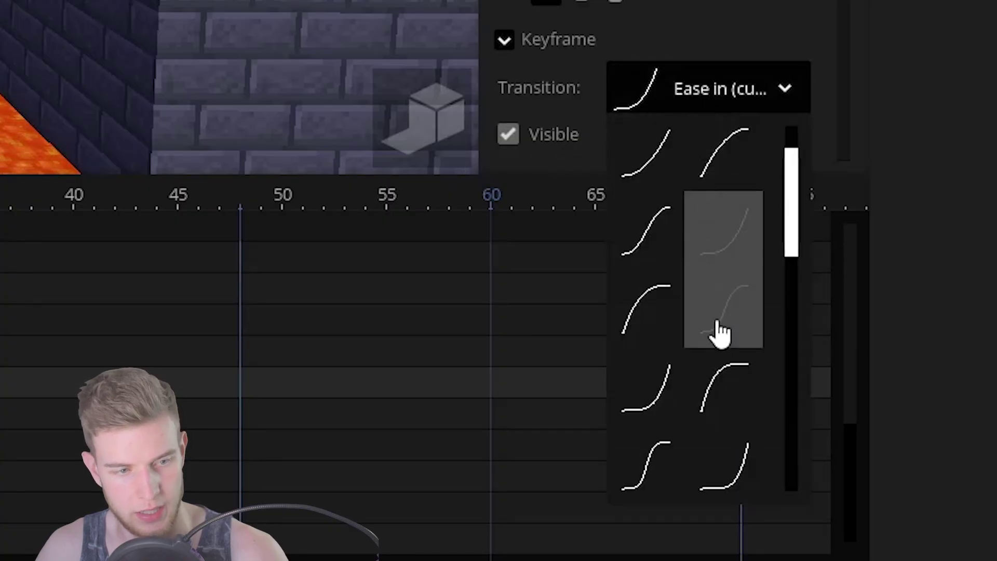
pyautogui.click(717, 334)
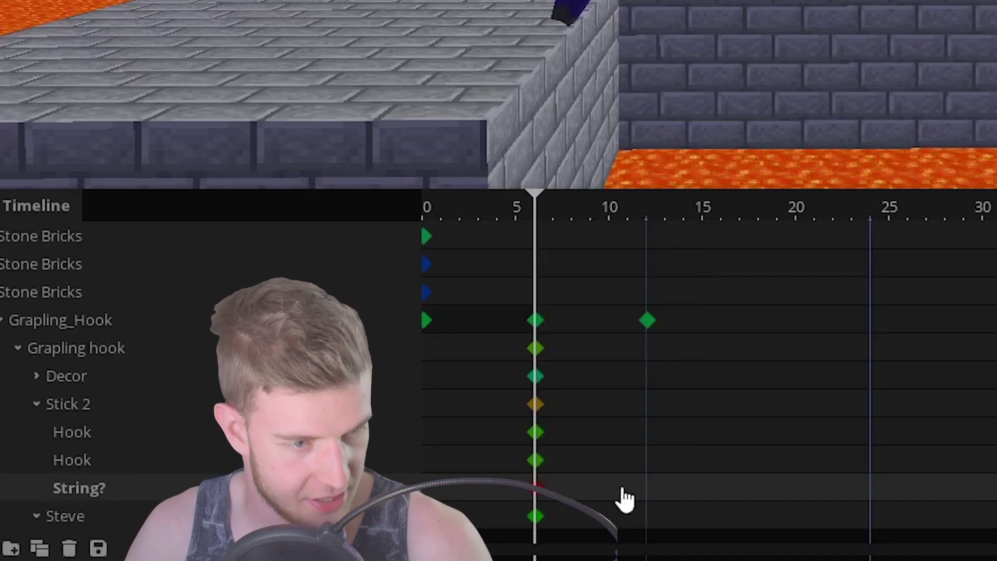
# Step: Add a keyframe at frame 16 for the String? part of the swinging hook
pyautogui.click(703, 492)
pyautogui.doubleClick(722, 489)
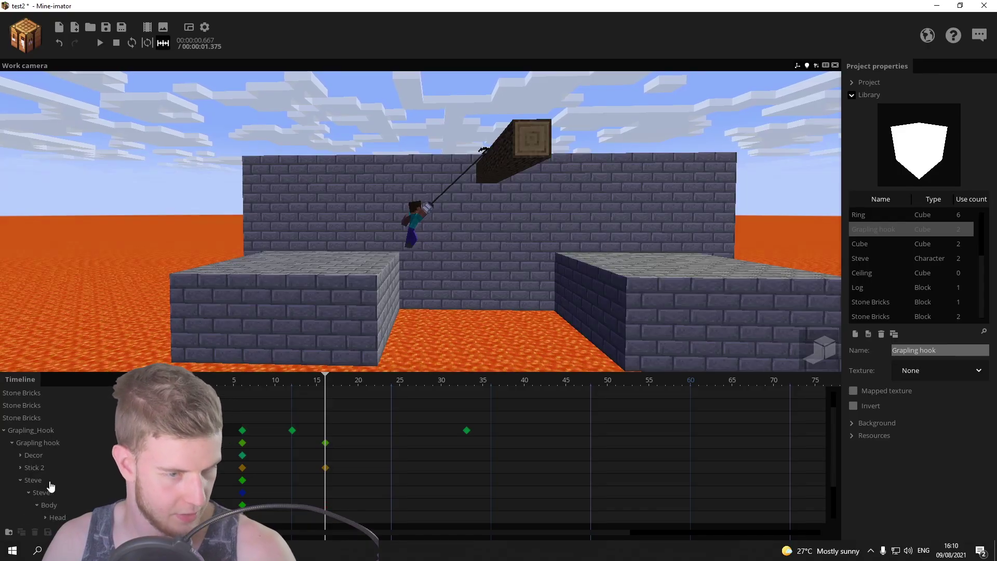
# Step: Pose the Steve attached to the grappling hook at frame 13, rotating his head, left arm and other body parts for the swing
pyautogui.click(50, 483)
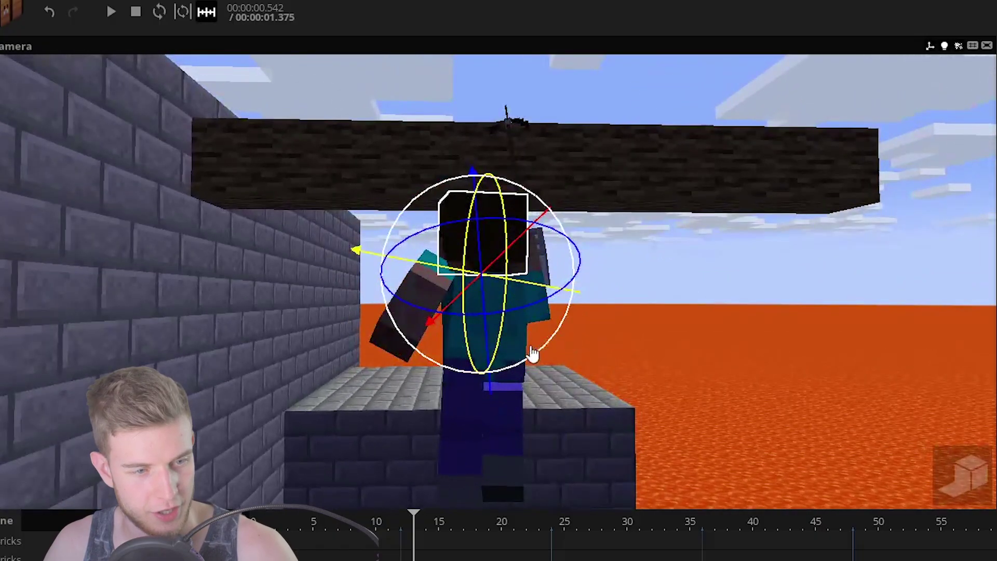
pyautogui.moveTo(534, 355); pyautogui.dragTo(528, 367, button='right')
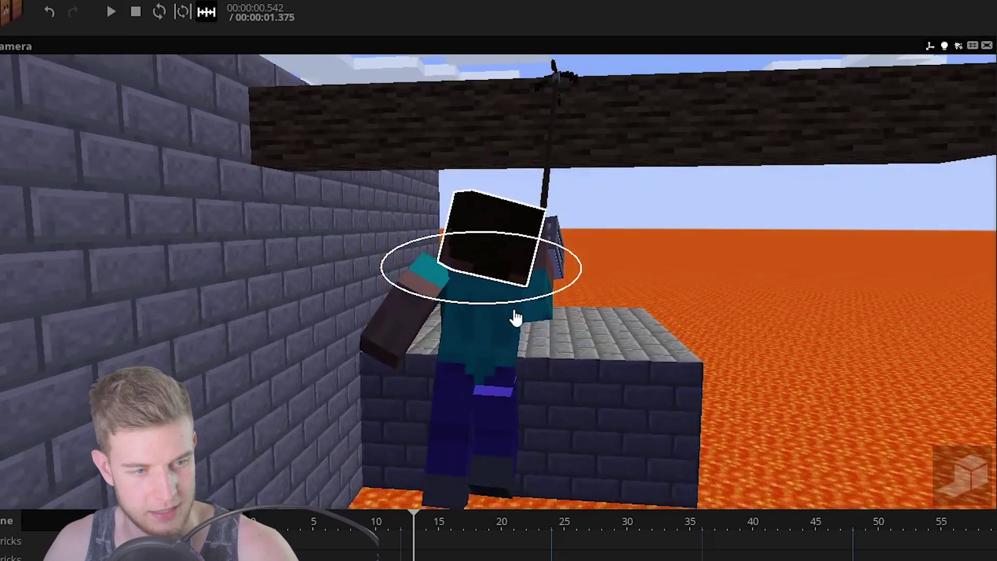
pyautogui.moveTo(560, 307); pyautogui.dragTo(531, 362, button='right')
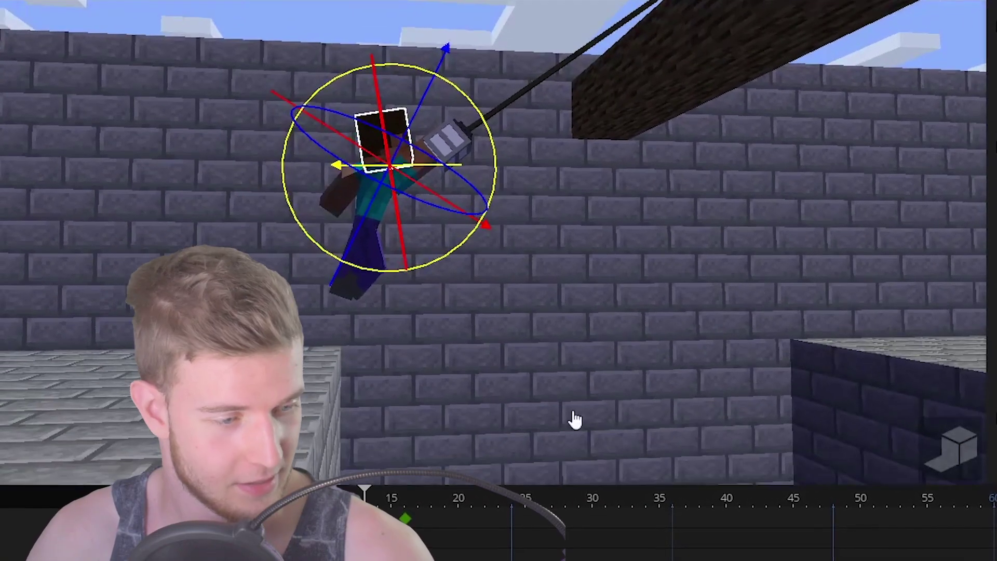
pyautogui.click(353, 267)
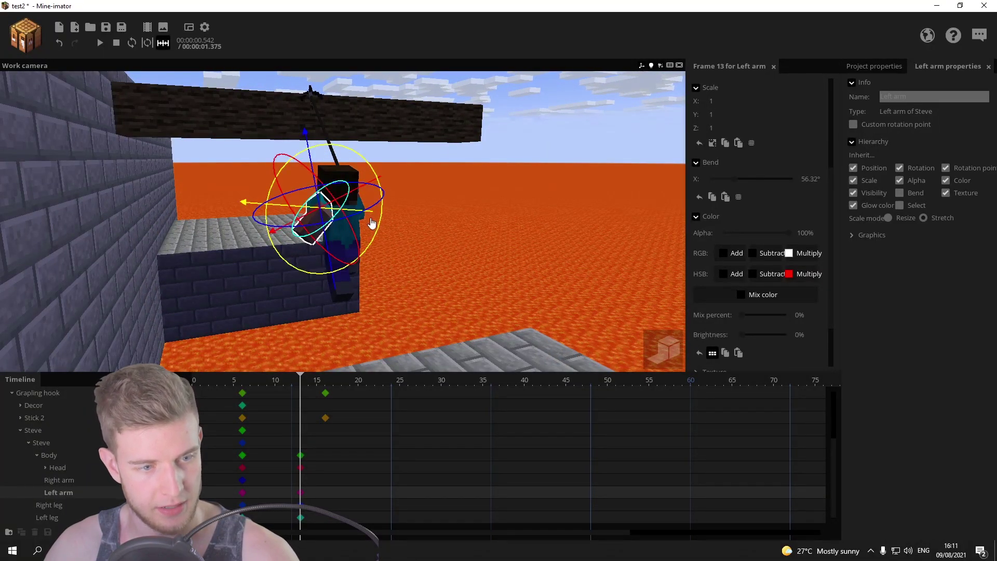
pyautogui.moveTo(367, 258); pyautogui.dragTo(351, 265)
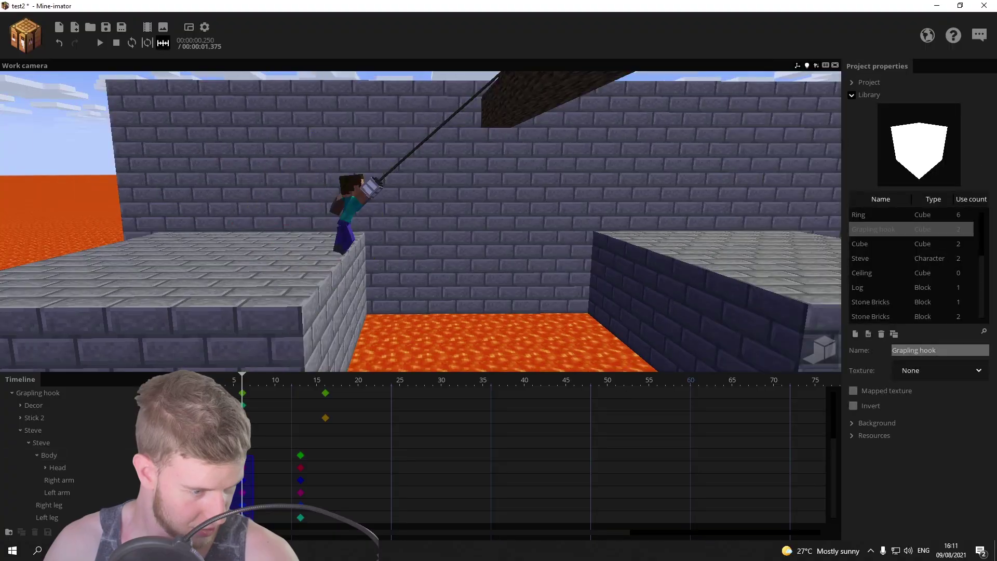
# Step: Choose a new transition for the swinging Steve's body, head, arm and leg keyframes at frame 6
pyautogui.moveTo(248, 450); pyautogui.dragTo(239, 521)
pyautogui.scroll(-3, 809, 344)
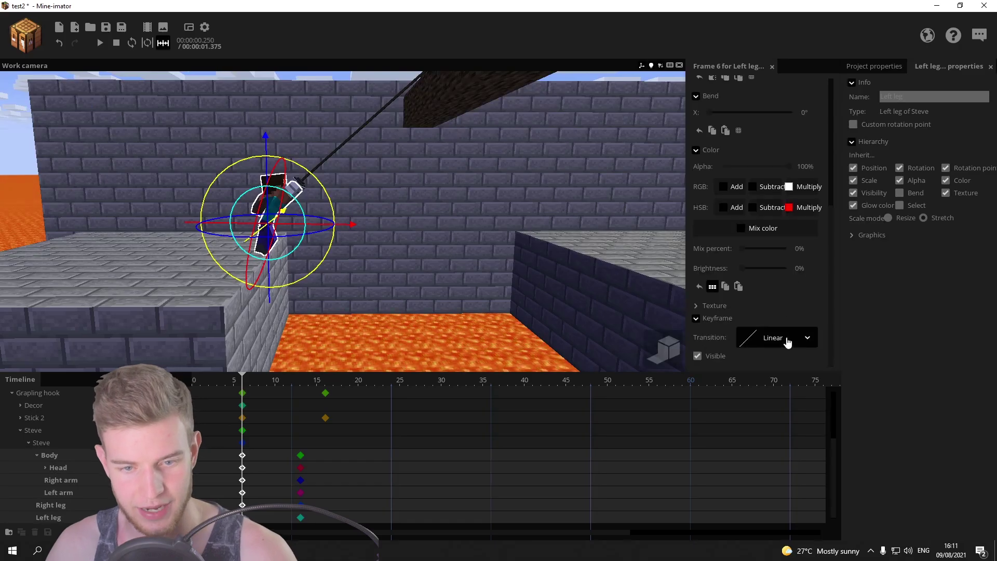
pyautogui.click(787, 397)
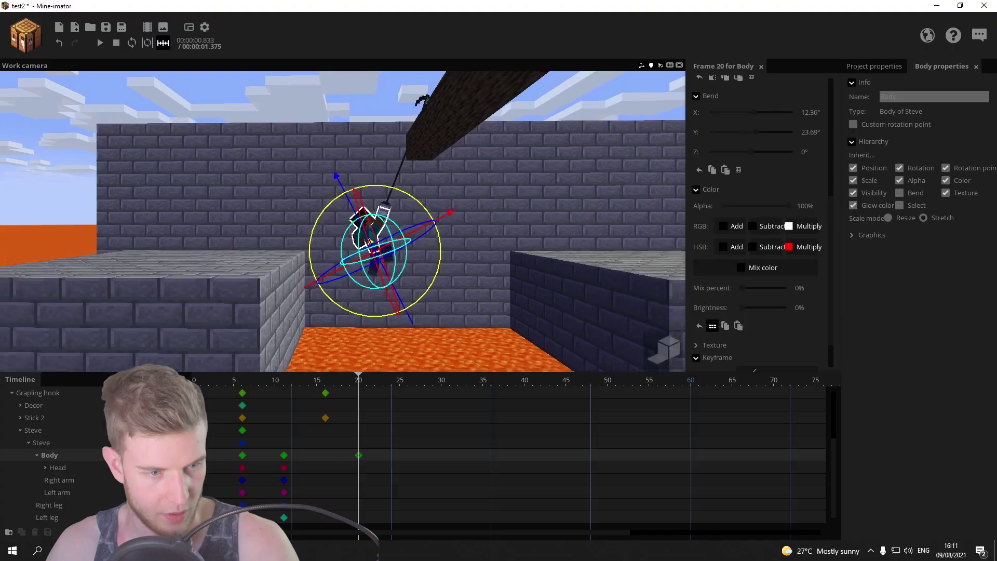
# Step: Pose the swinging Steve mid-swing at frame 20 by rotating his body, right leg and left arm
pyautogui.scroll(3, 440, 307)
pyautogui.moveTo(387, 270); pyautogui.dragTo(300, 249, button='middle')
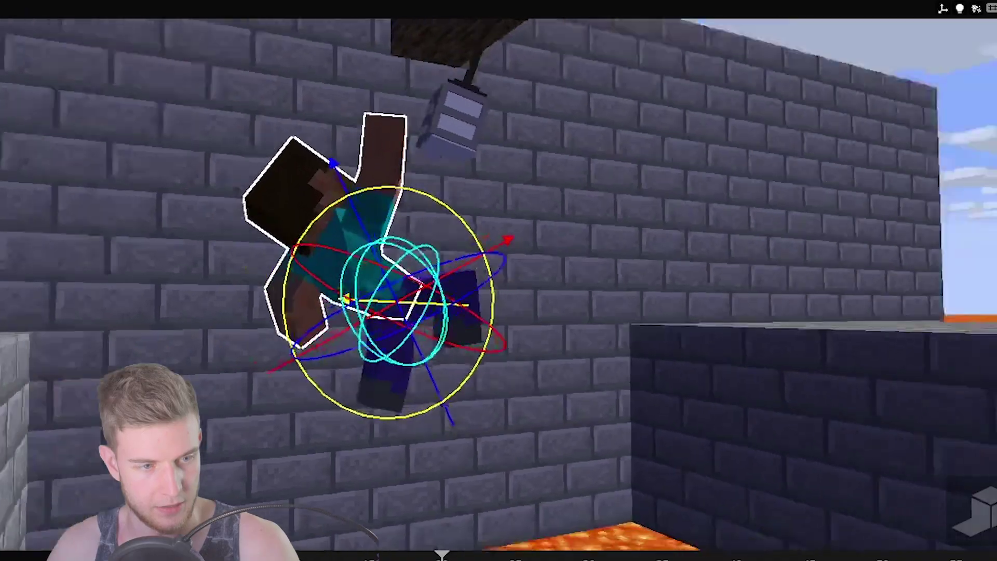
pyautogui.moveTo(441, 280); pyautogui.dragTo(237, 341, button='middle')
pyautogui.moveTo(322, 346); pyautogui.dragTo(535, 368, button='middle')
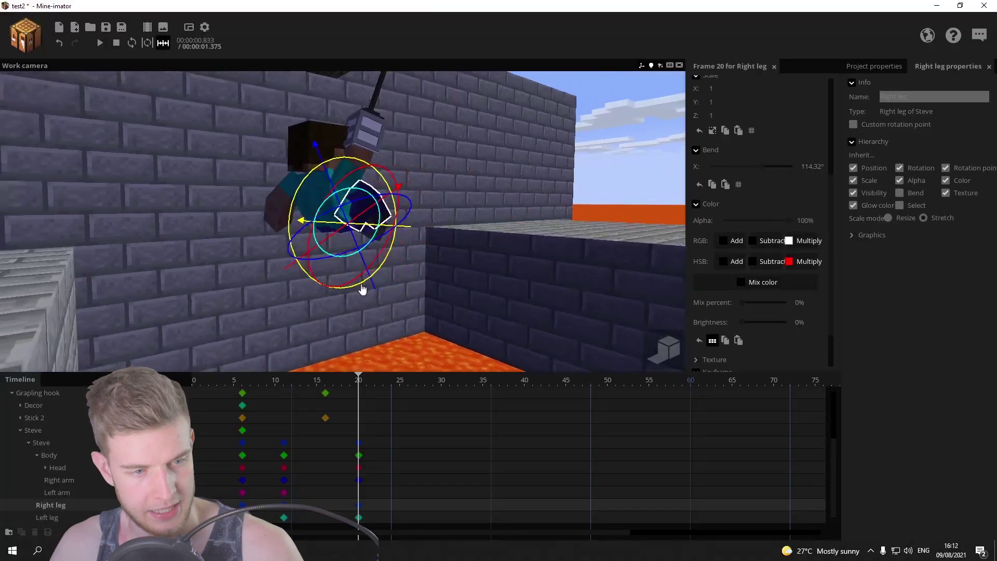
pyautogui.moveTo(362, 289); pyautogui.dragTo(366, 289)
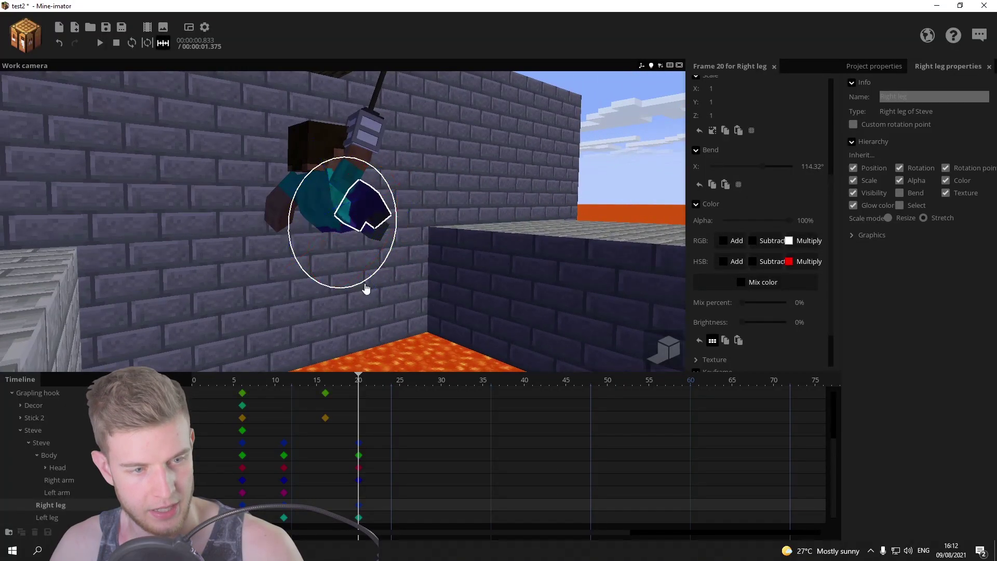
pyautogui.moveTo(363, 258); pyautogui.dragTo(382, 285, button='middle')
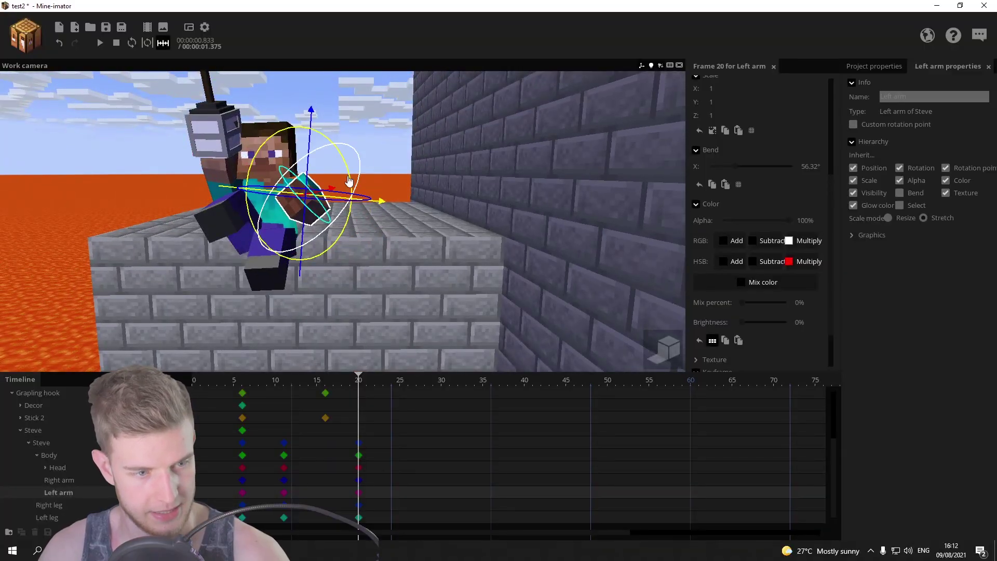
pyautogui.moveTo(349, 181); pyautogui.dragTo(355, 150)
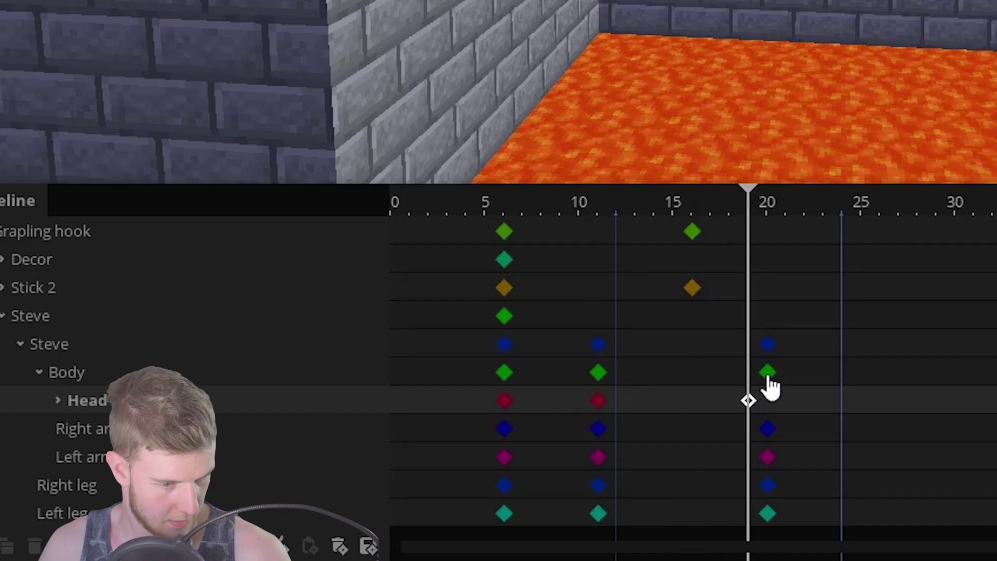
# Step: Stagger the frame 20 pose by moving the right leg keyframe to frame 16 and the left leg keyframe to frame 21, and preview the swing
pyautogui.click(769, 372)
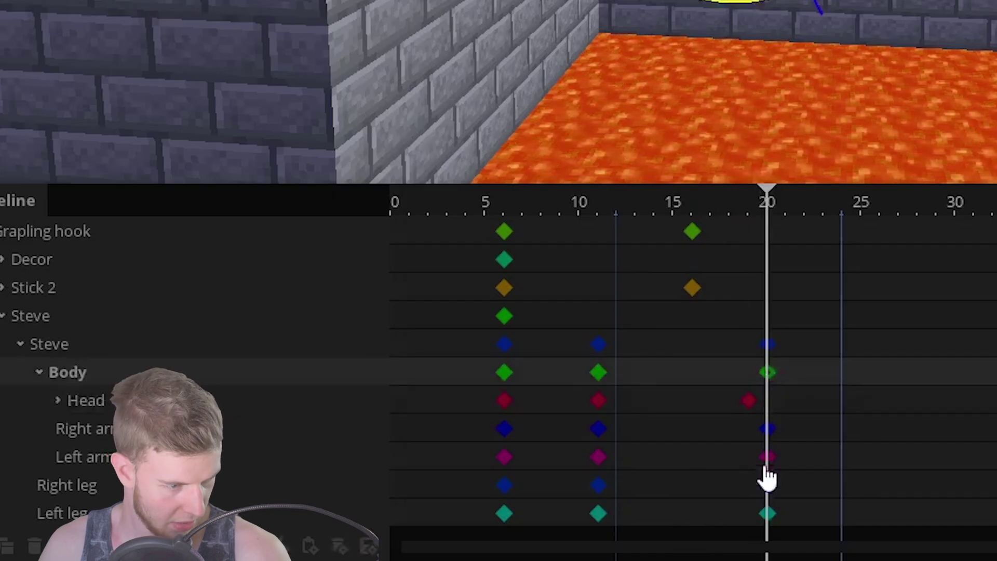
pyautogui.moveTo(766, 450); pyautogui.dragTo(788, 383)
pyautogui.moveTo(791, 483); pyautogui.dragTo(687, 486)
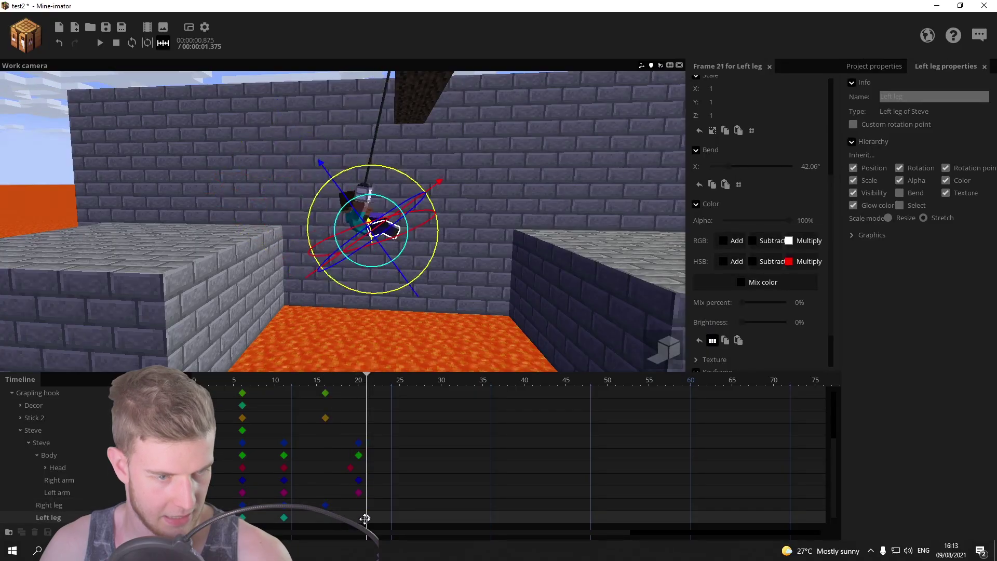
pyautogui.press('space')
pyautogui.click(60, 167)
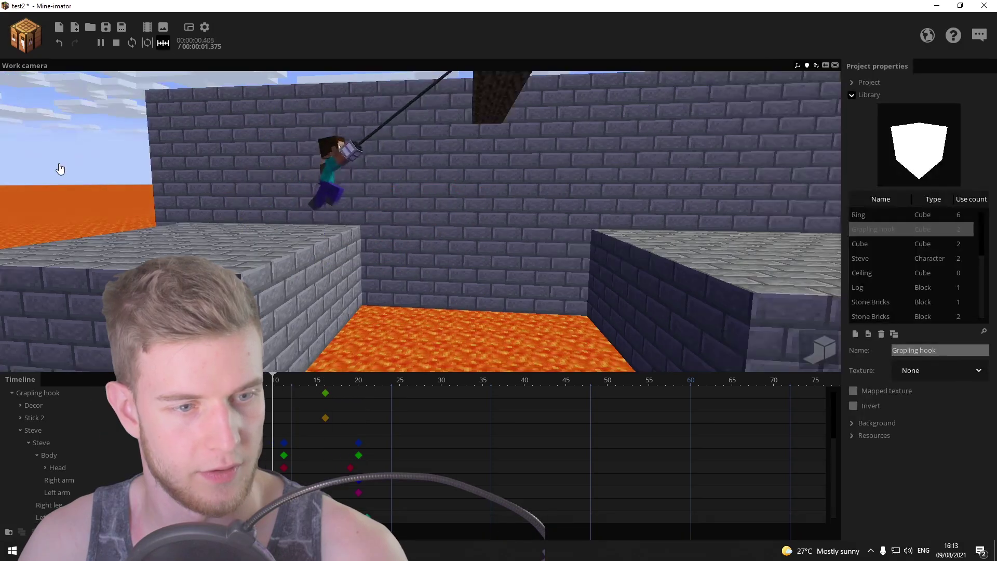
pyautogui.click(284, 505)
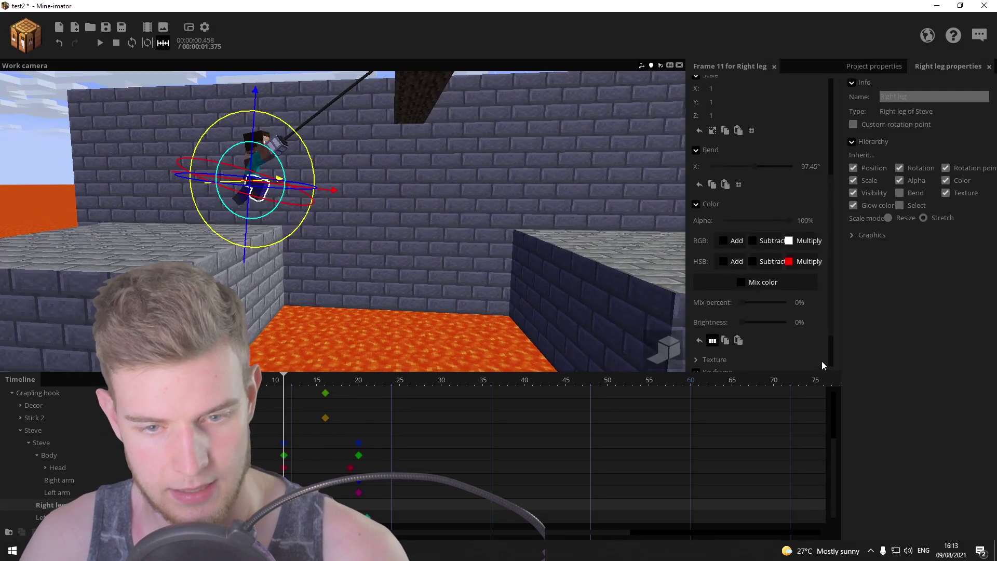
pyautogui.click(807, 341)
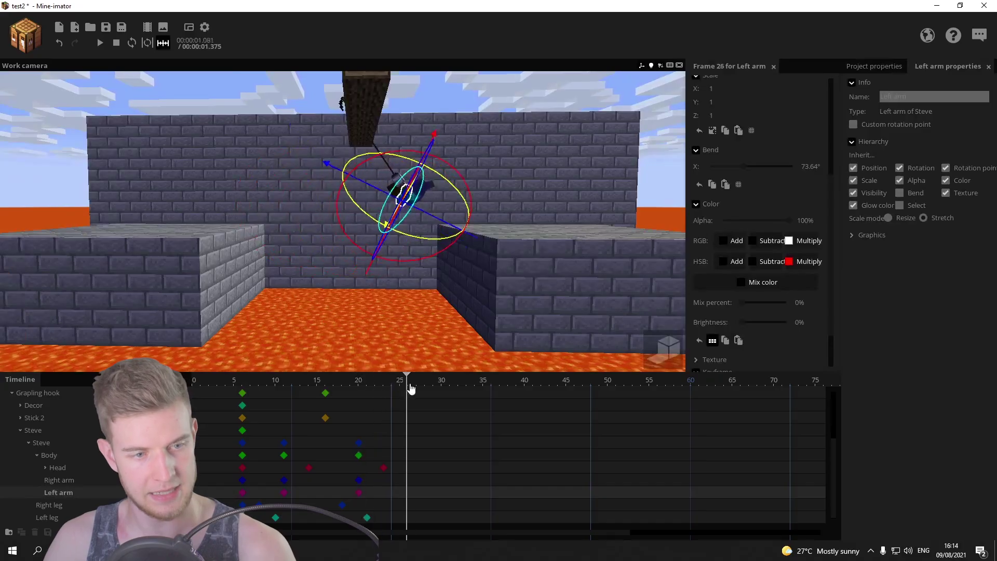
# Step: Pose the swinging Steve's body and legs at frame 29 near the far ledge and choose a new transition for the keyframes
pyautogui.press('Right')
pyautogui.press('Right')
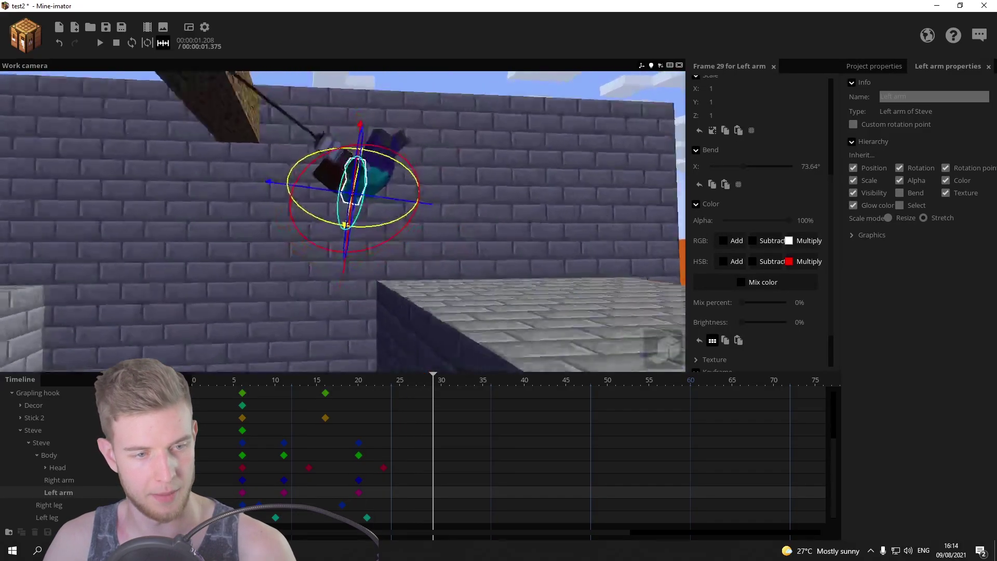
pyautogui.press('space')
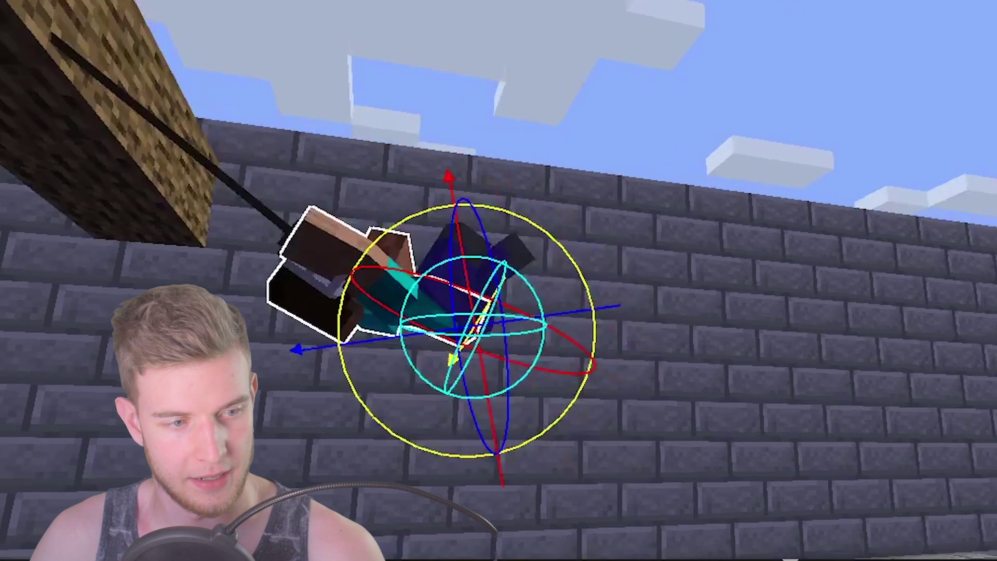
pyautogui.moveTo(519, 473); pyautogui.dragTo(538, 374, button='right')
pyautogui.click(532, 236)
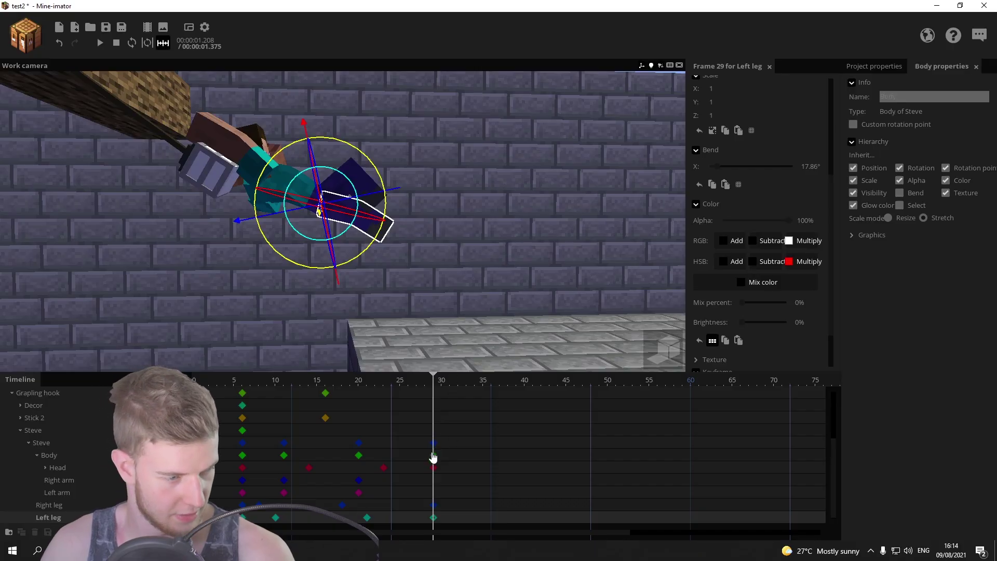
pyautogui.click(433, 456)
pyautogui.click(368, 249)
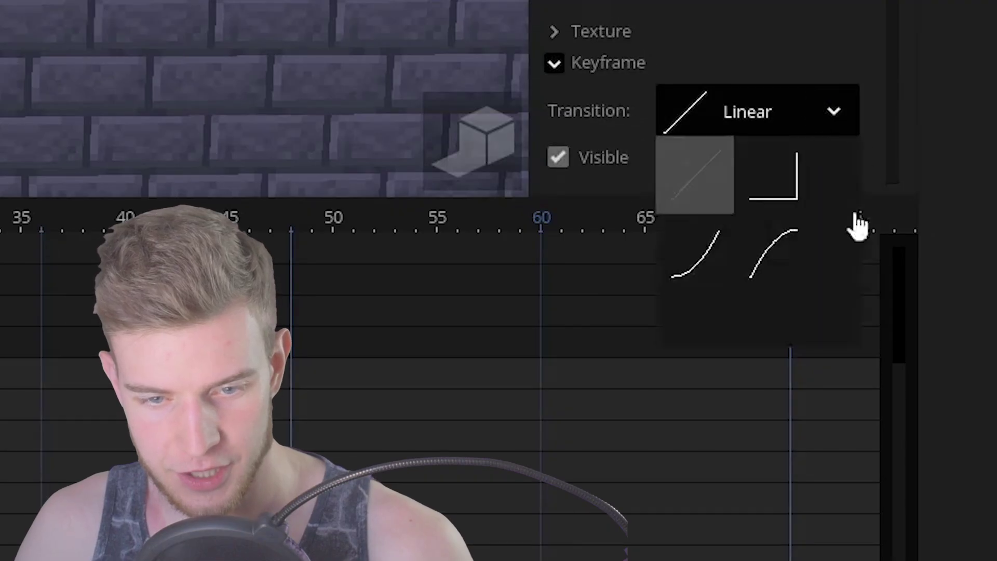
pyautogui.moveTo(855, 220); pyautogui.dragTo(817, 467)
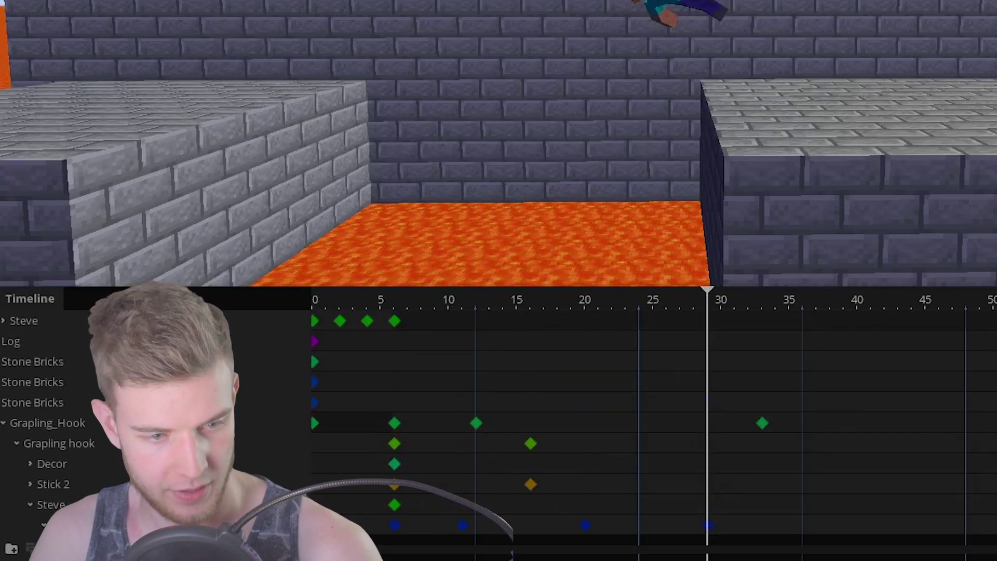
# Step: Add frame 29 keyframes to the original Steve folder and its parts, and set the transition of the frame 6 keyframes to Instant
pyautogui.click(709, 327)
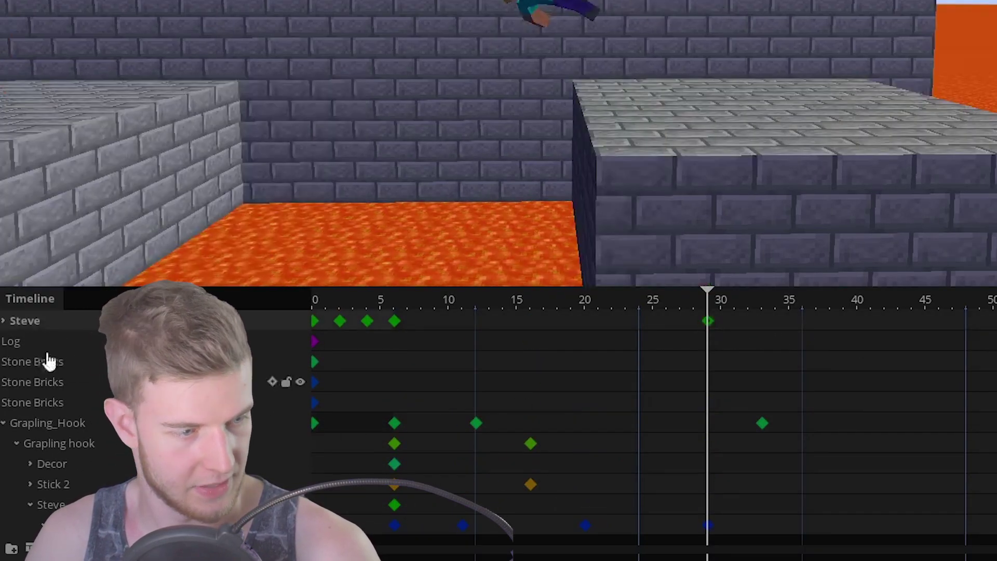
pyautogui.click(3, 321)
pyautogui.moveTo(60, 343); pyautogui.dragTo(108, 448)
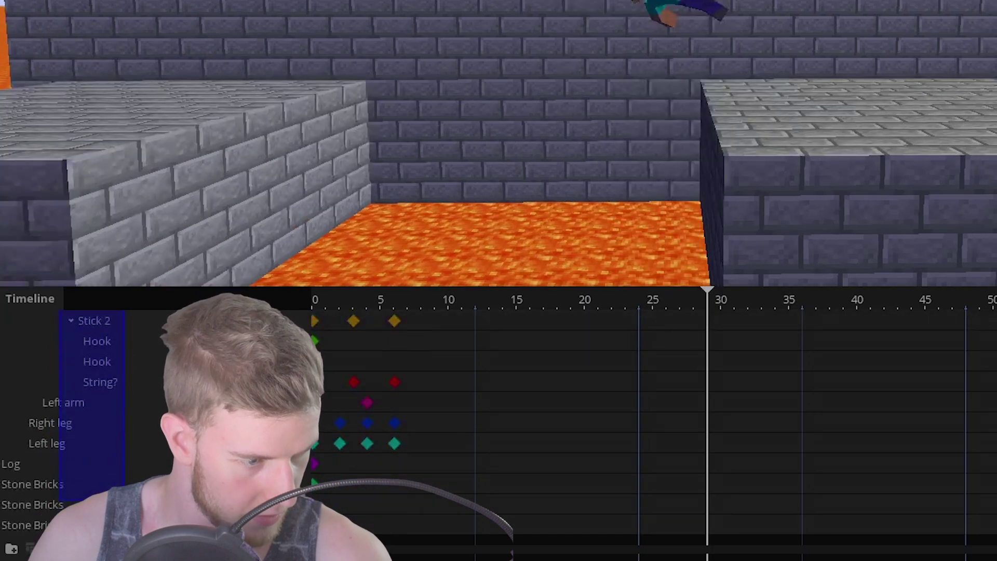
pyautogui.moveTo(398, 338); pyautogui.dragTo(396, 314)
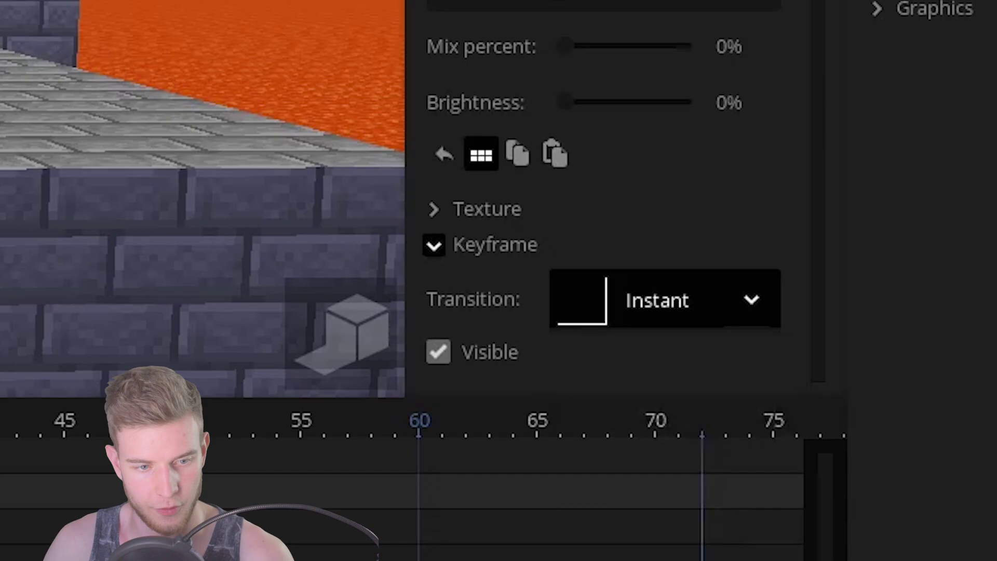
# Step: Make the original Steve folder visible at frame 29 and match his pose to the swinging Steve
pyautogui.click(707, 321)
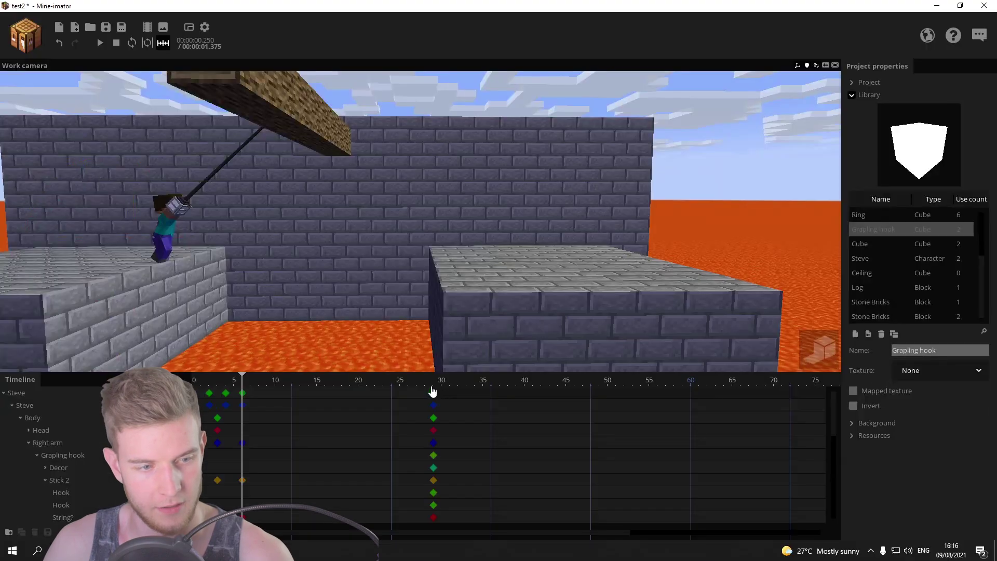
pyautogui.click(435, 395)
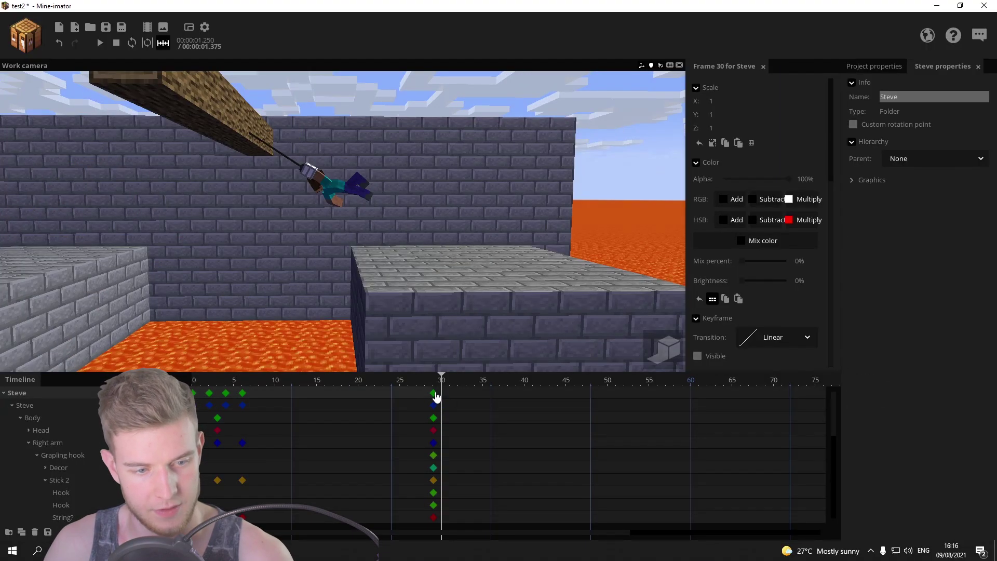
pyautogui.click(710, 355)
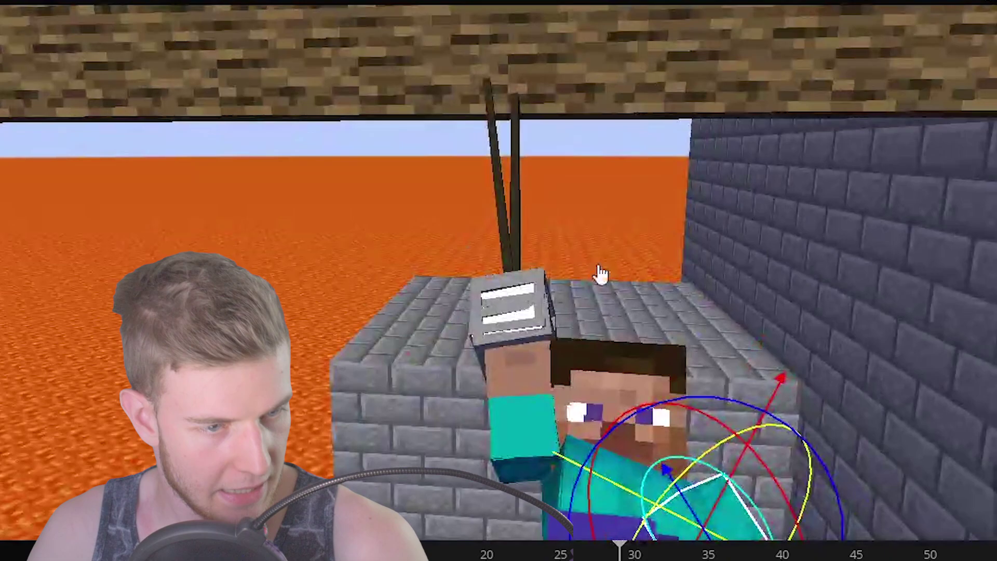
pyautogui.click(522, 415)
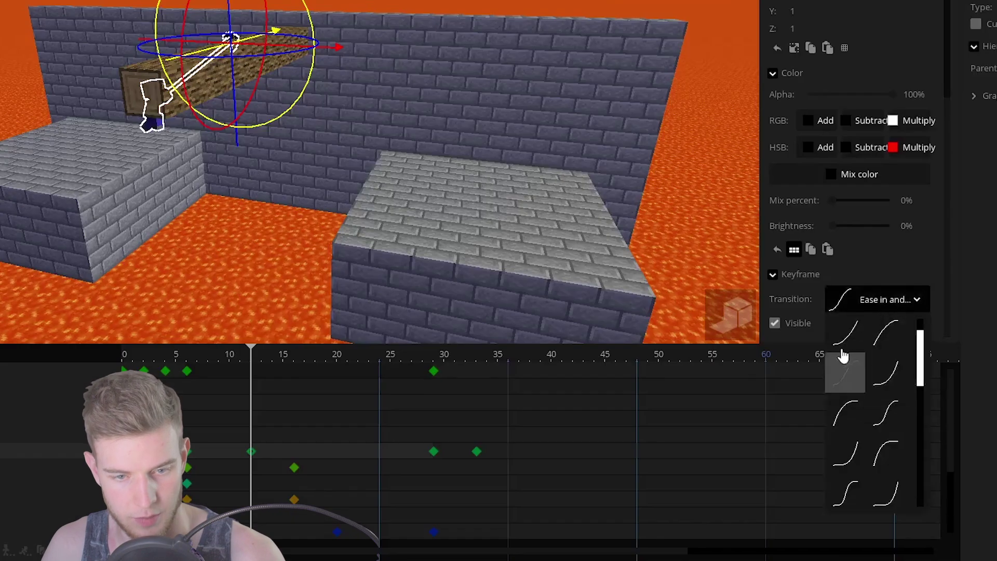
# Step: Choose a new easing transition for the Grapling_Hook folder's keyframe at frame 12 and collapse the folder
pyautogui.click(841, 358)
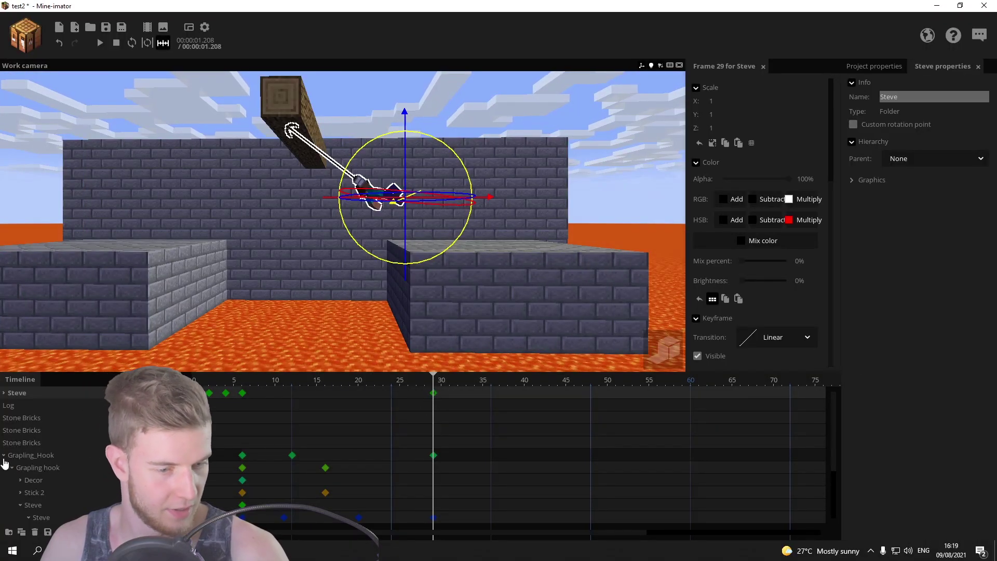
pyautogui.click(3, 459)
# Step: Pose the original Steve landing on the far ledge at frame 39, adjusting his leg, body and hook-holding right arm
pyautogui.click(3, 393)
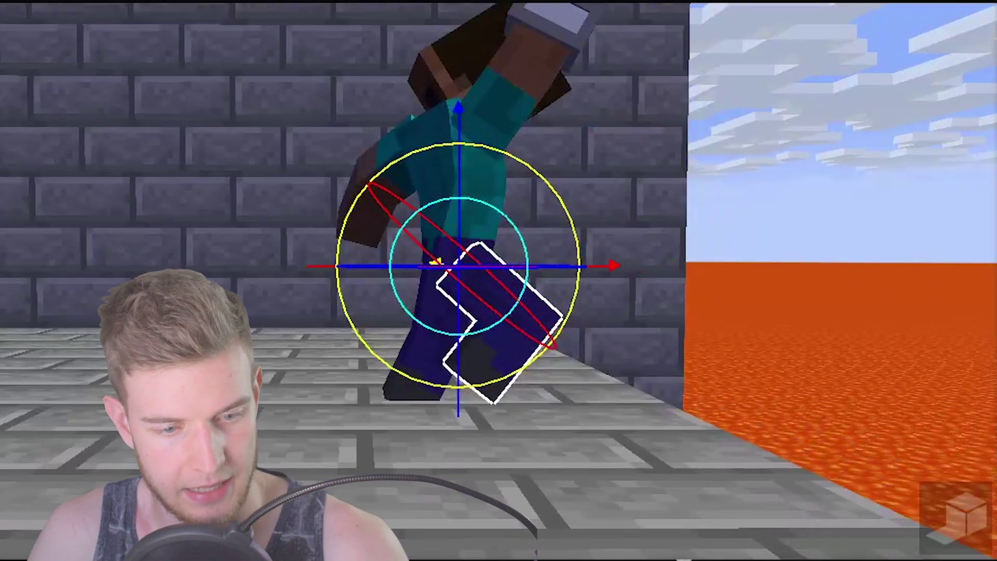
pyautogui.moveTo(545, 364); pyautogui.dragTo(483, 356)
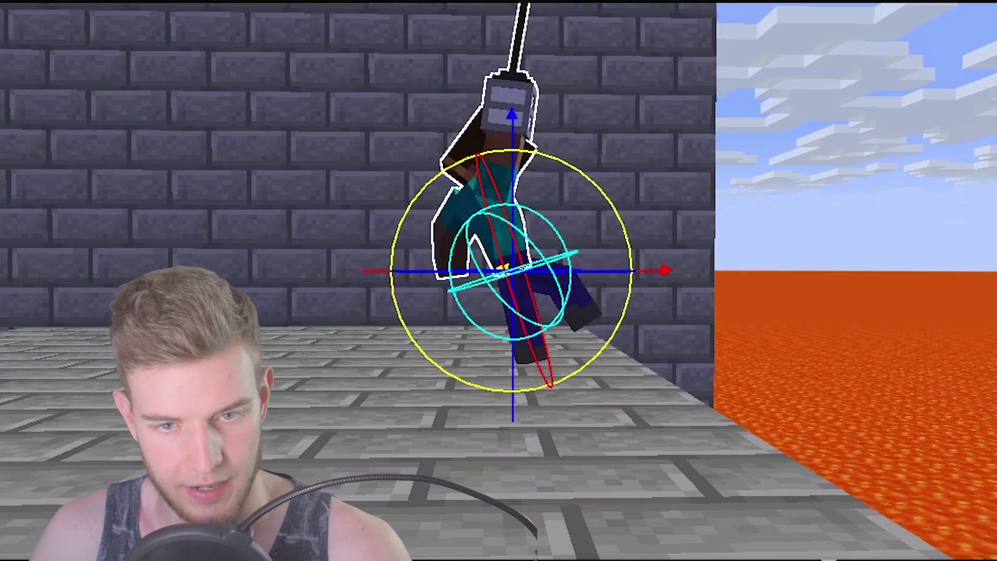
pyautogui.moveTo(551, 385); pyautogui.dragTo(575, 348)
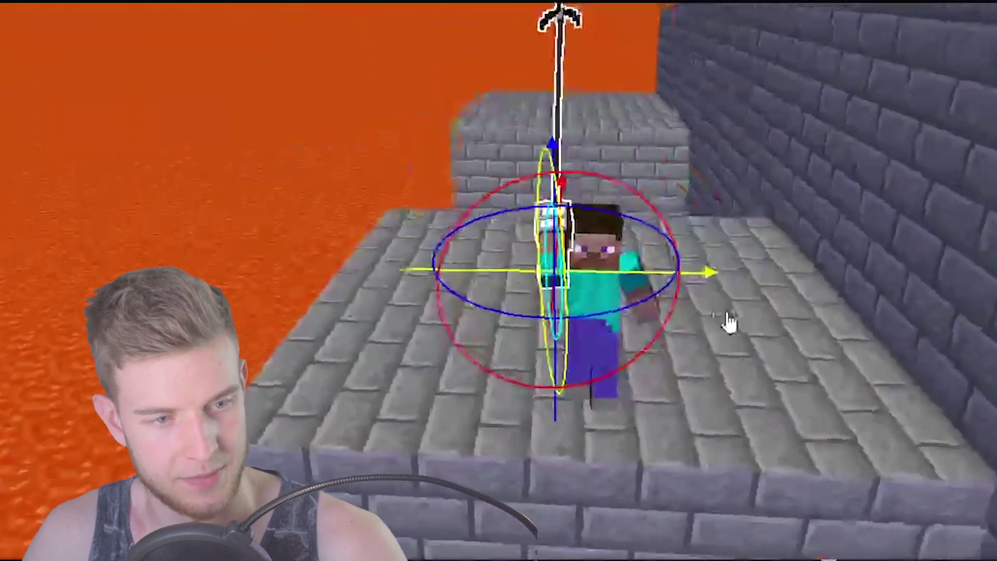
pyautogui.moveTo(644, 358); pyautogui.dragTo(618, 324)
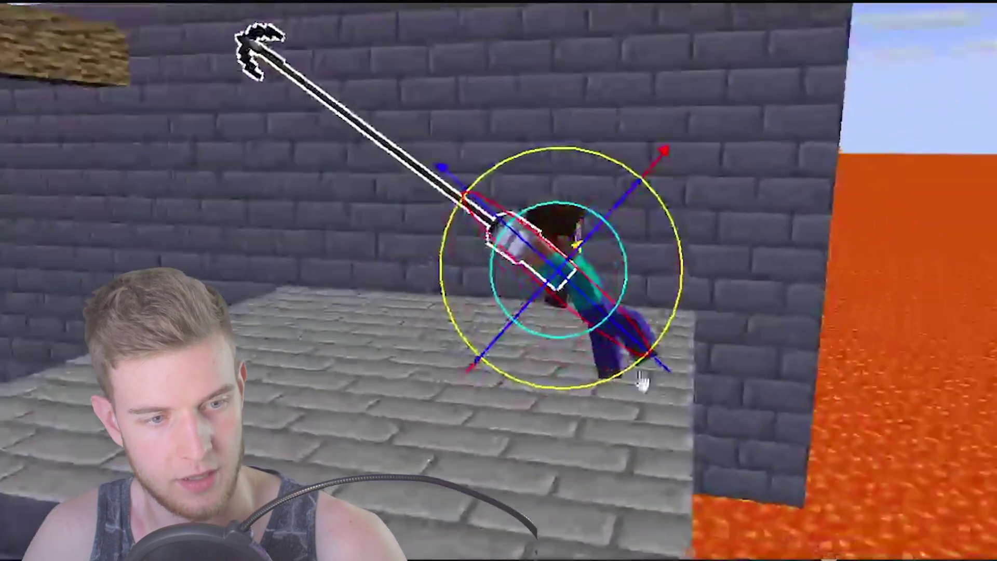
pyautogui.moveTo(641, 383)
pyautogui.mouseDown()
pyautogui.moveTo(601, 396)
pyautogui.moveTo(575, 373)
pyautogui.moveTo(586, 346)
pyautogui.moveTo(639, 340)
pyautogui.moveTo(649, 386)
pyautogui.mouseUp()
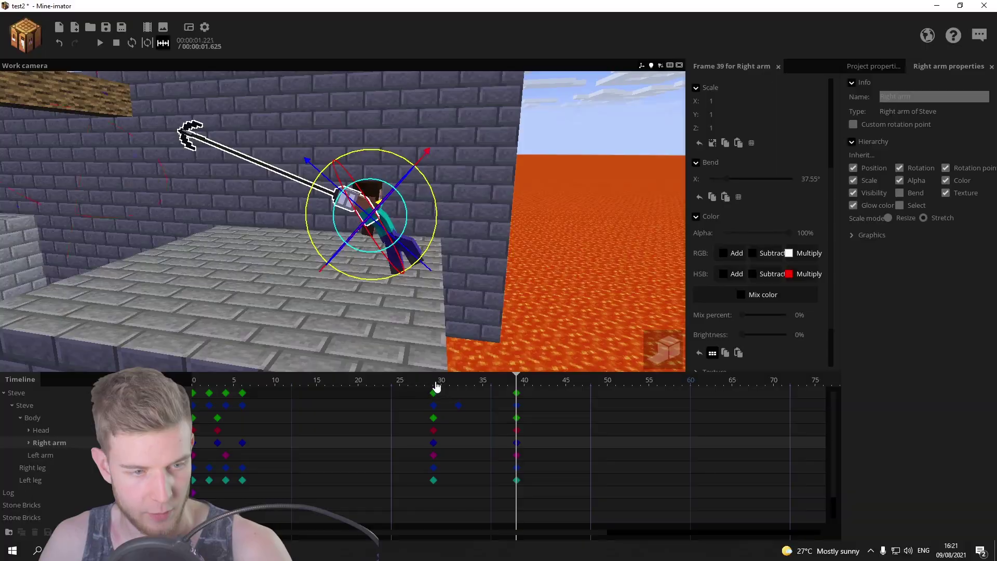
# Step: Keyframe the Stick 2 and string parts of the original Steve's grappling hook at frame 35, and play back the animation
pyautogui.click(437, 387)
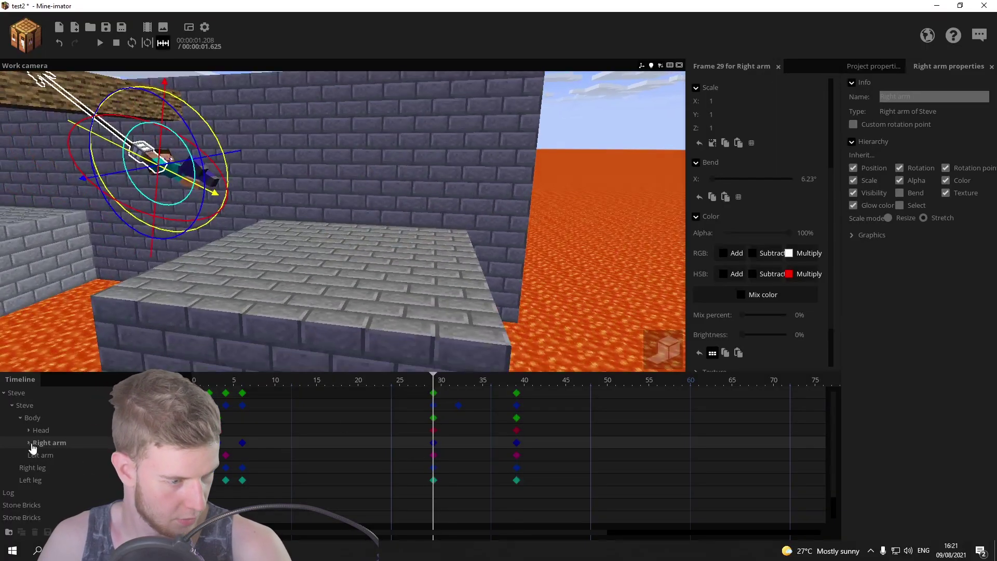
pyautogui.click(60, 481)
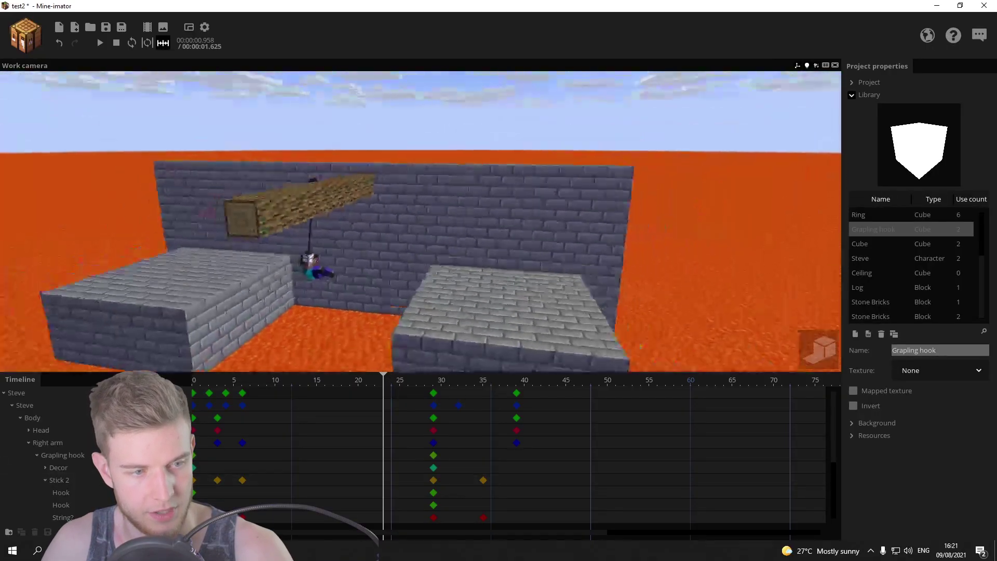
pyautogui.press('space')
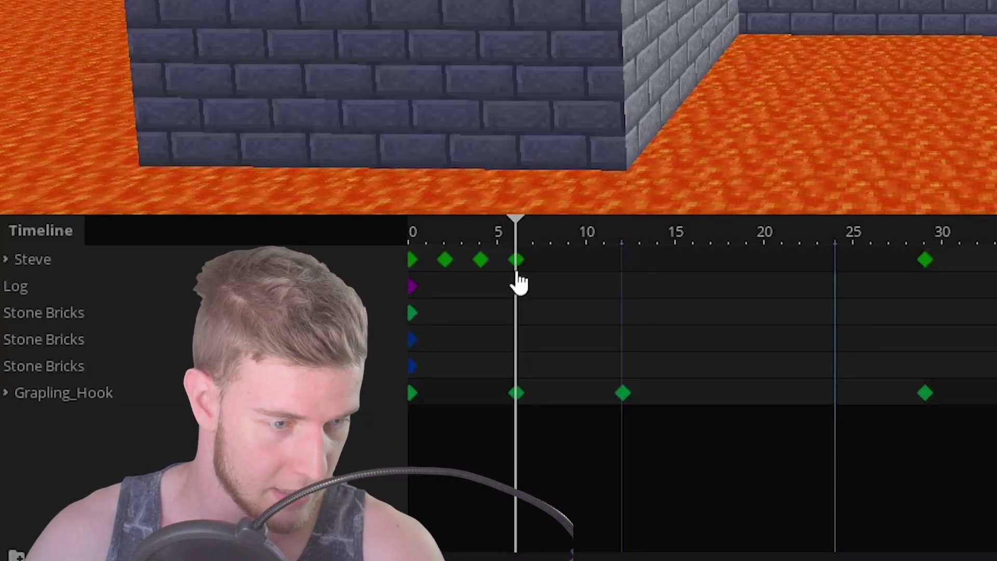
# Step: Inspect the frame 6 keyframes of the Steve and Grapling_Hook folders, and review the handover at frame 29 before returning to frame 0
pyautogui.click(517, 270)
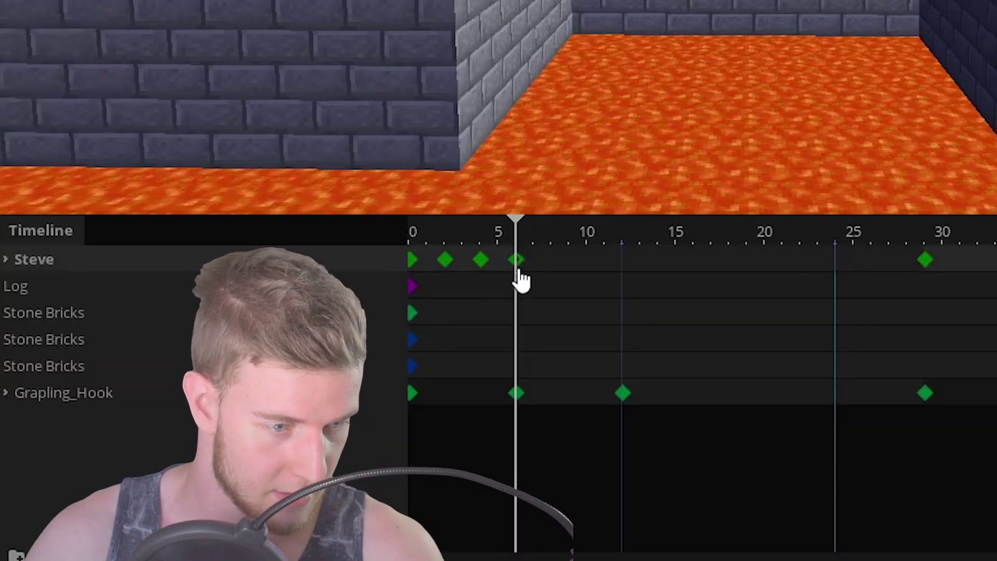
pyautogui.click(517, 393)
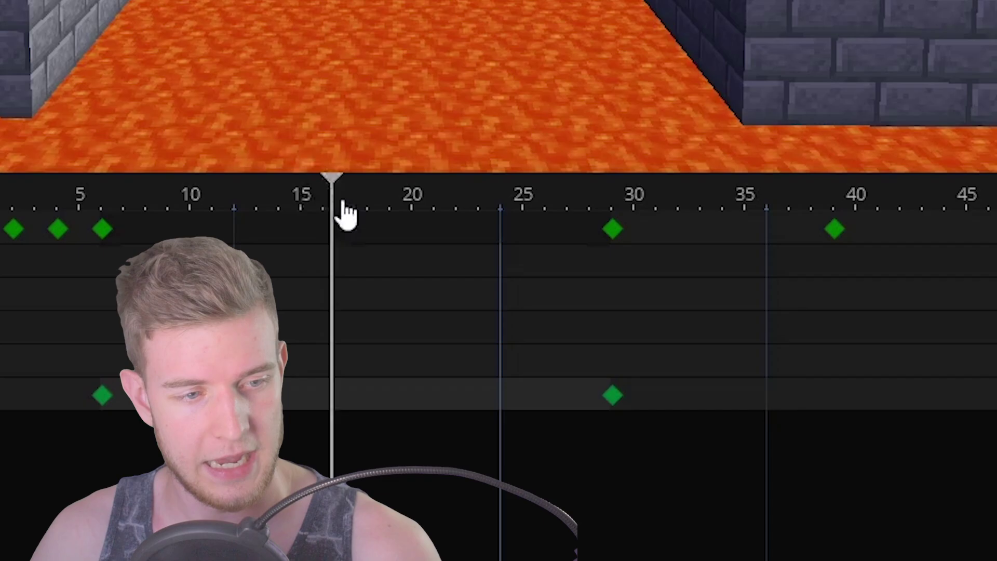
pyautogui.moveTo(345, 212); pyautogui.dragTo(621, 218)
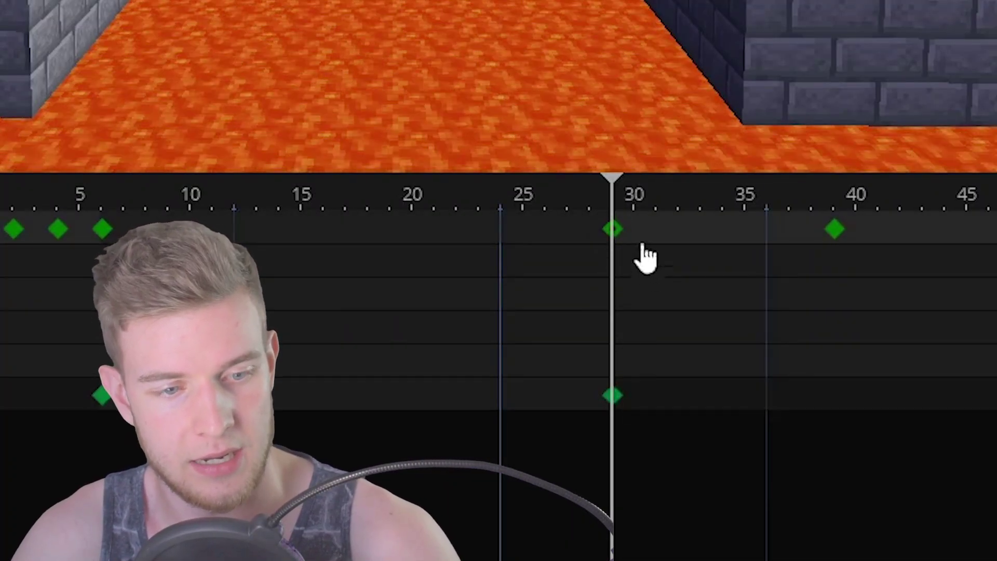
pyautogui.moveTo(647, 258); pyautogui.dragTo(0, 217)
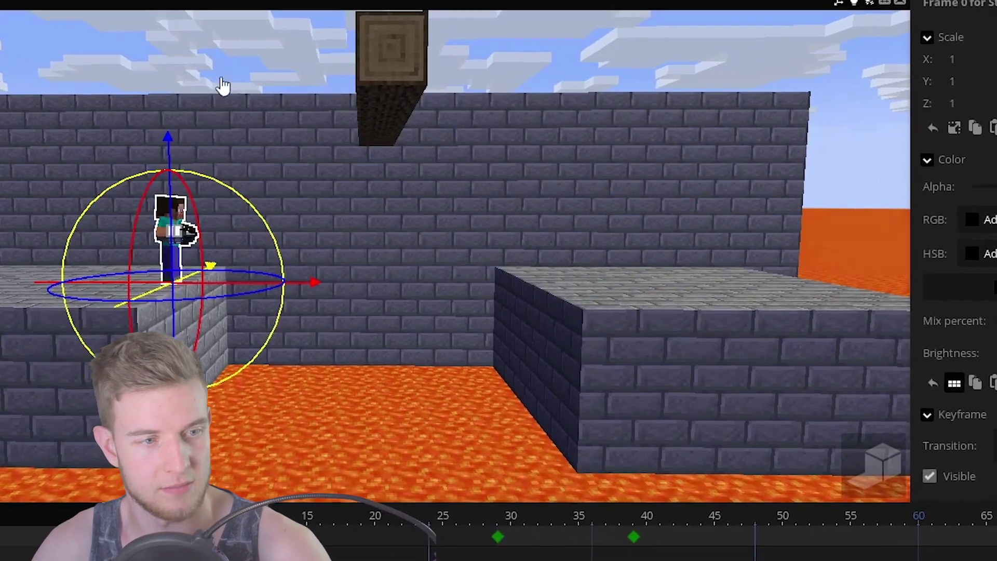